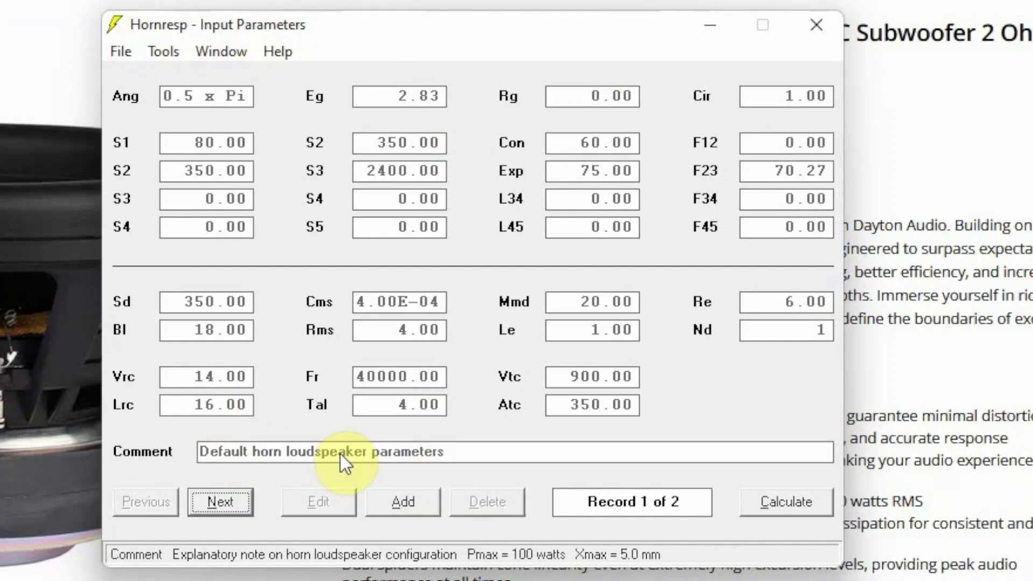
Step: Add a third record (Record 3 of 3) with default horn loudspeaker parameters
left_click(411, 500)
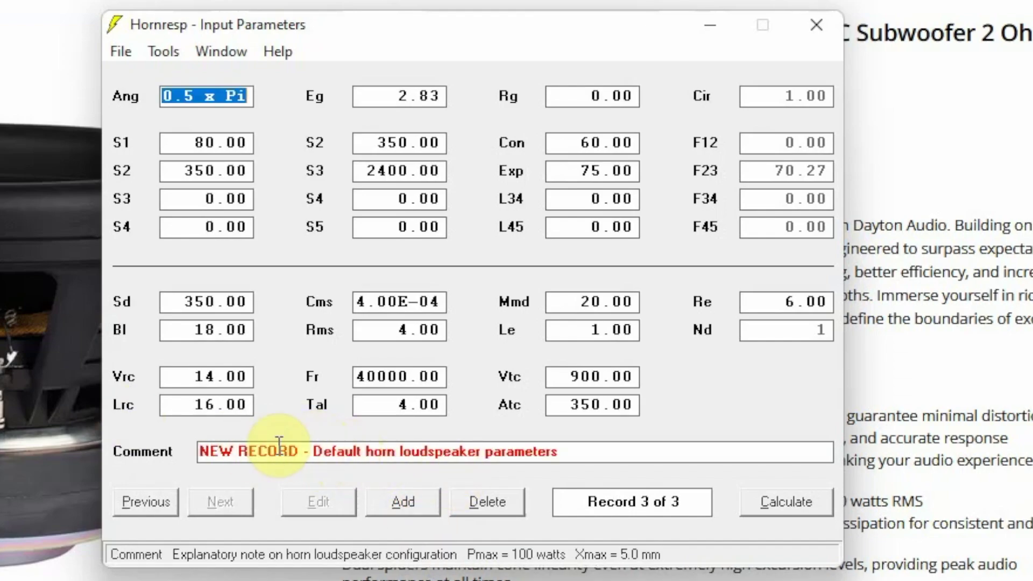
Step: Replace the NEW RECORD comment with 'sealed-dayton-ultimax'
left_click(308, 446)
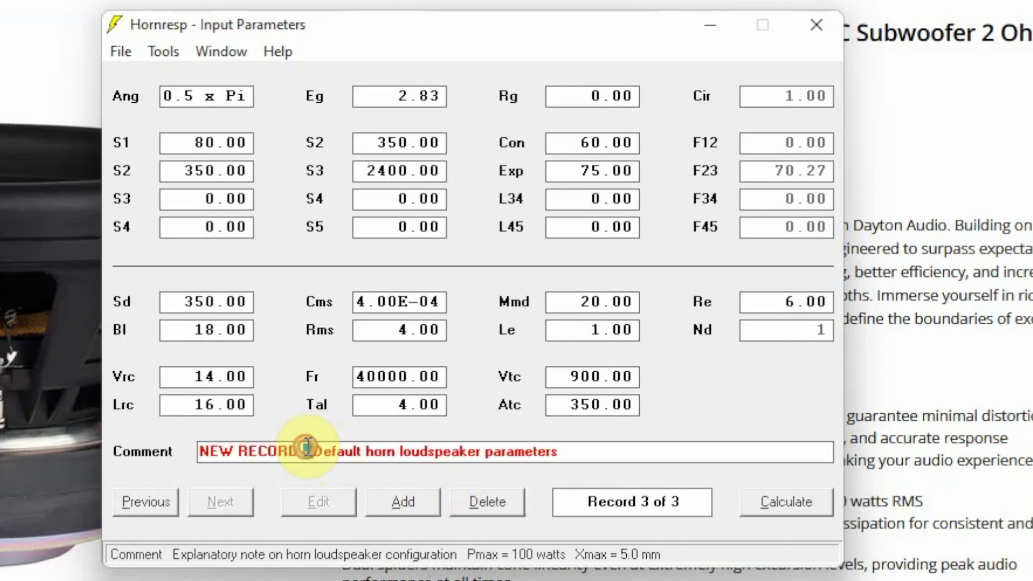
double_click(469, 458)
left_click(518, 452)
triple_click(565, 452)
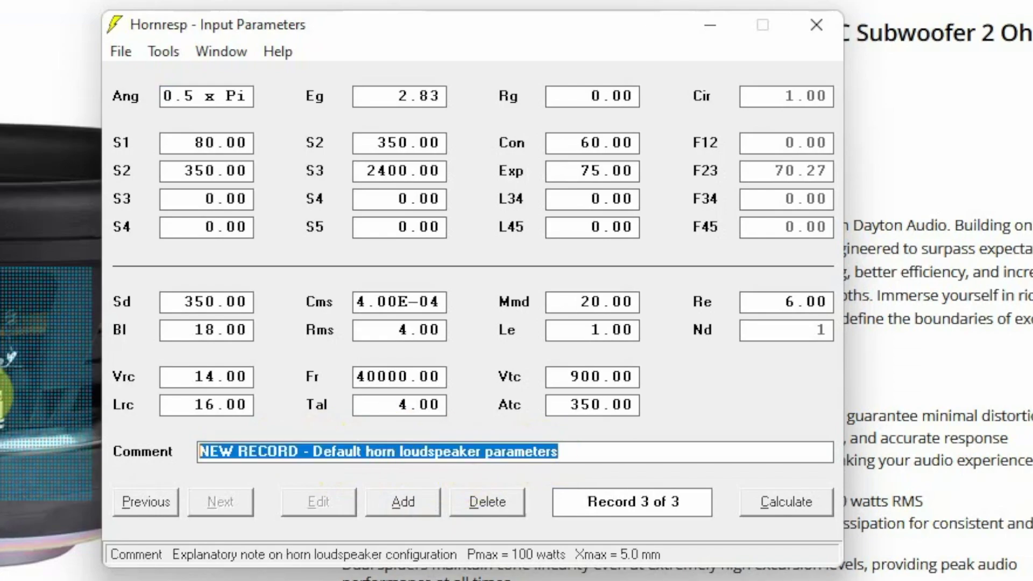
type("seal")
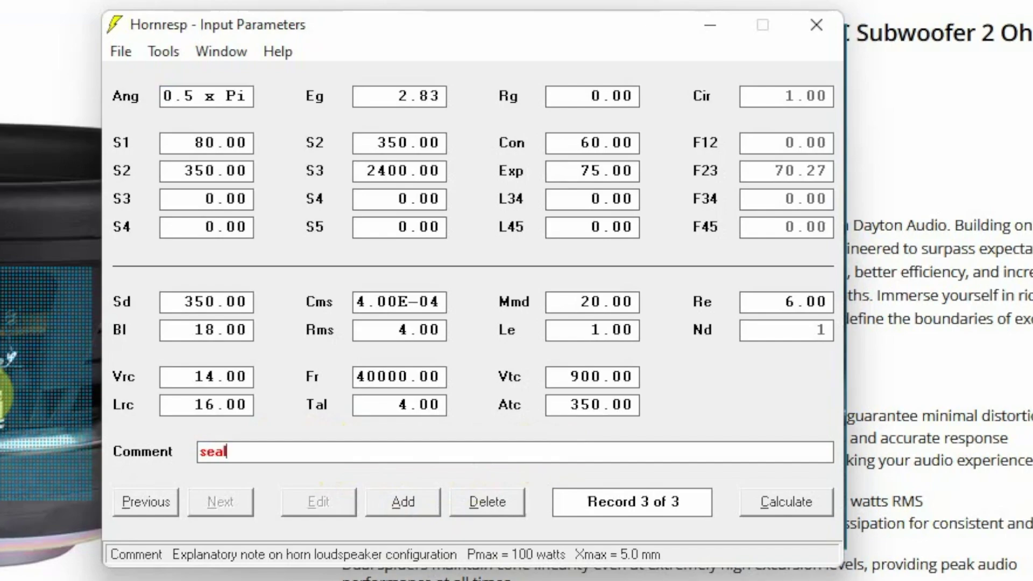
type("ed-dayton-ul")
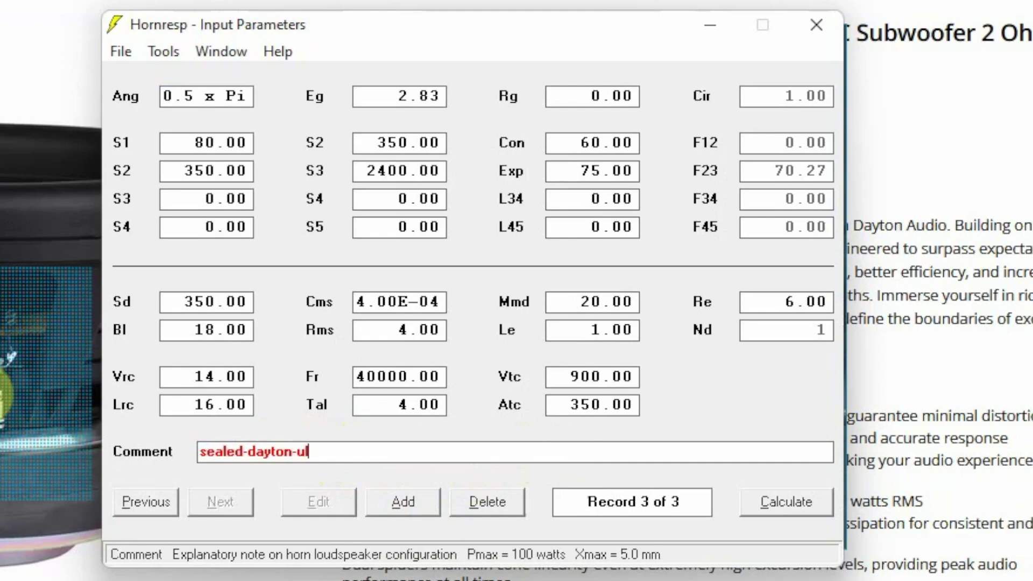
type("timax")
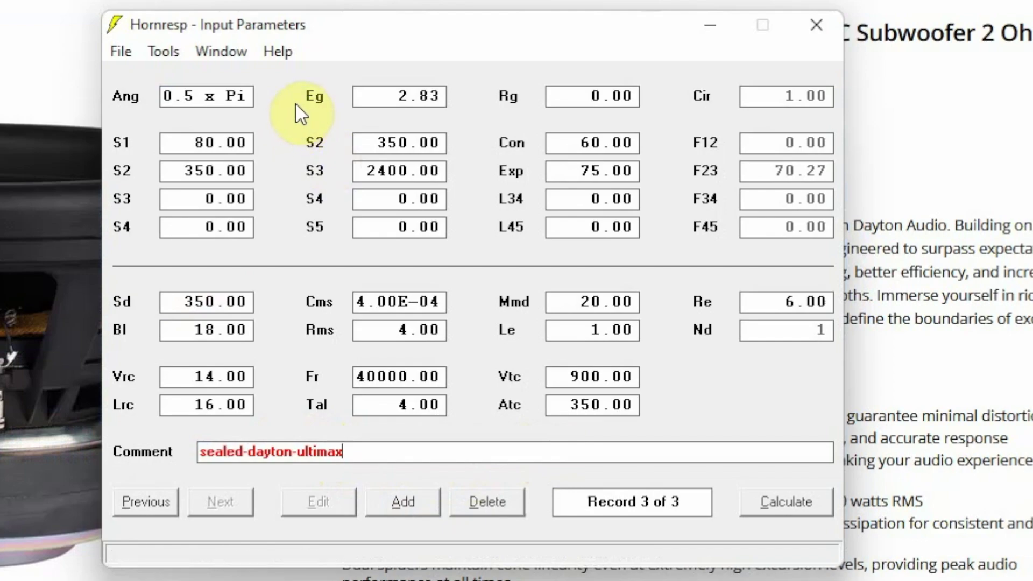
left_click(186, 98)
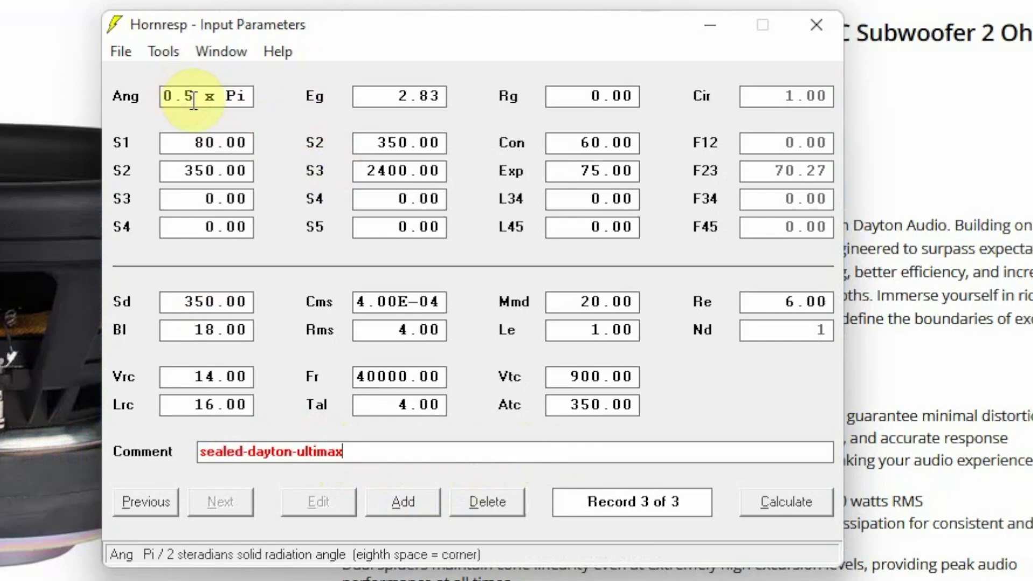
Step: Step the solid radiation angle up to 2.0 x Pi steradians and confirm it
double_click(231, 100)
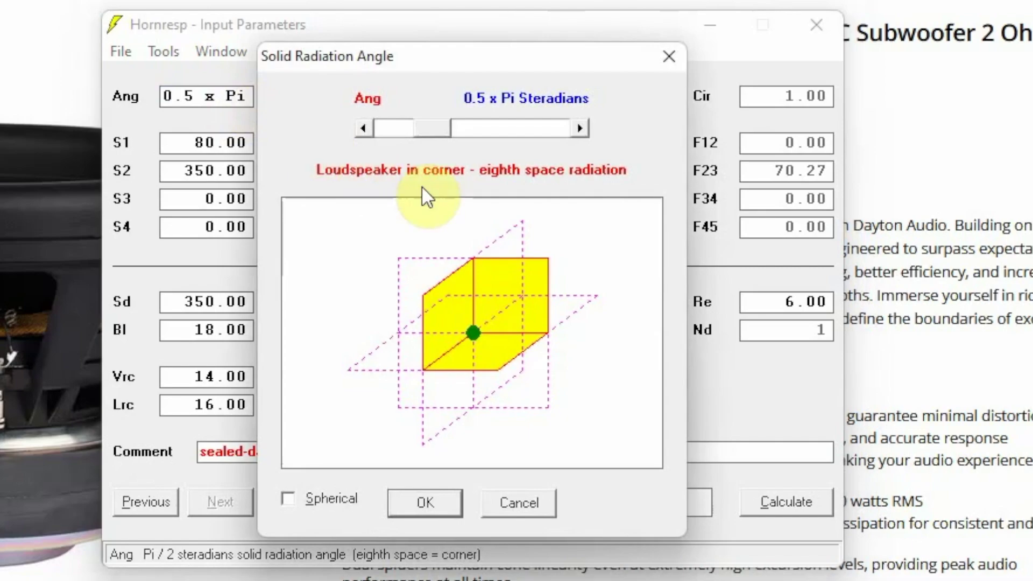
left_click(363, 128)
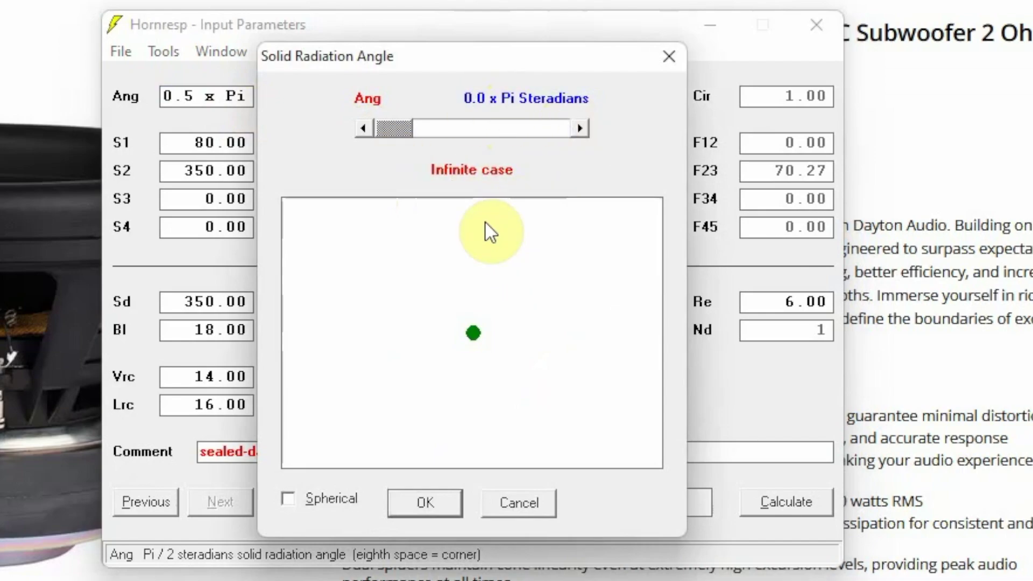
left_click(580, 128)
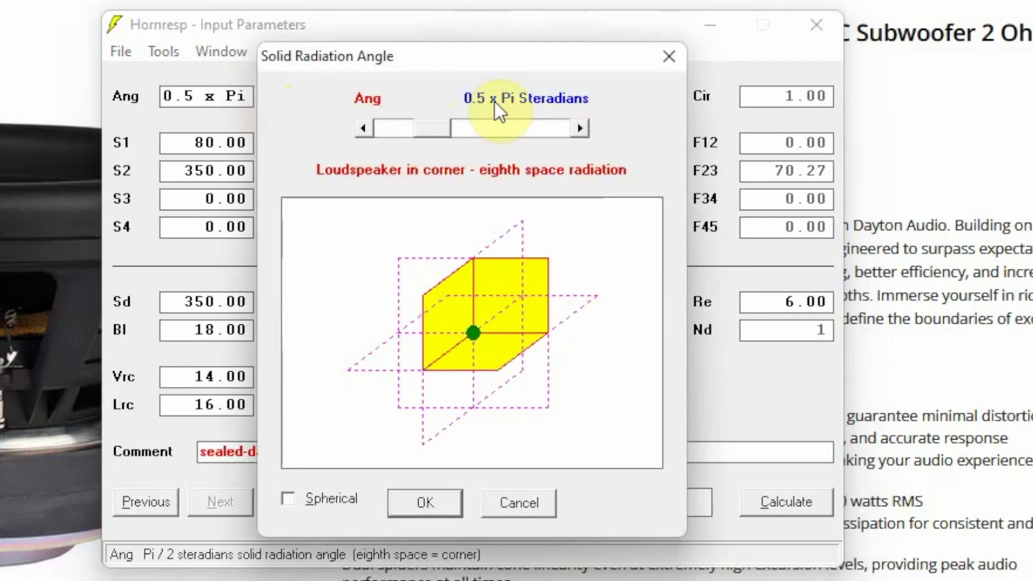
left_click(575, 128)
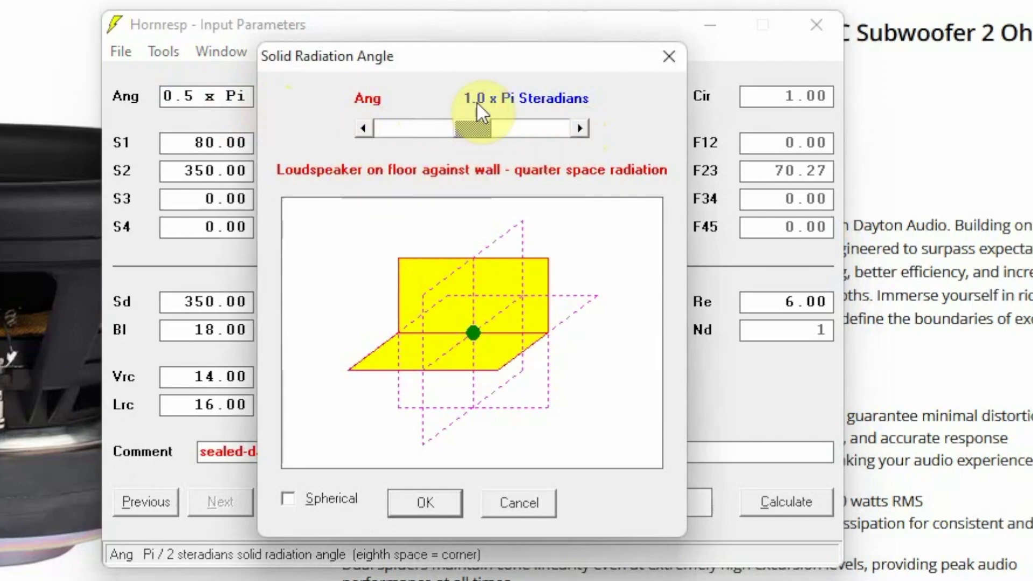
left_click(577, 128)
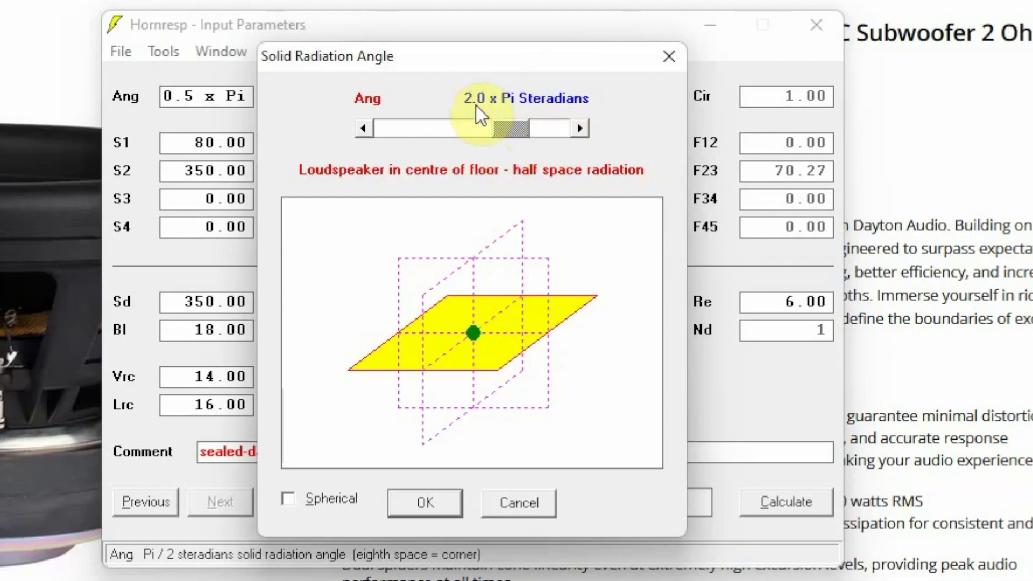
left_click(437, 501)
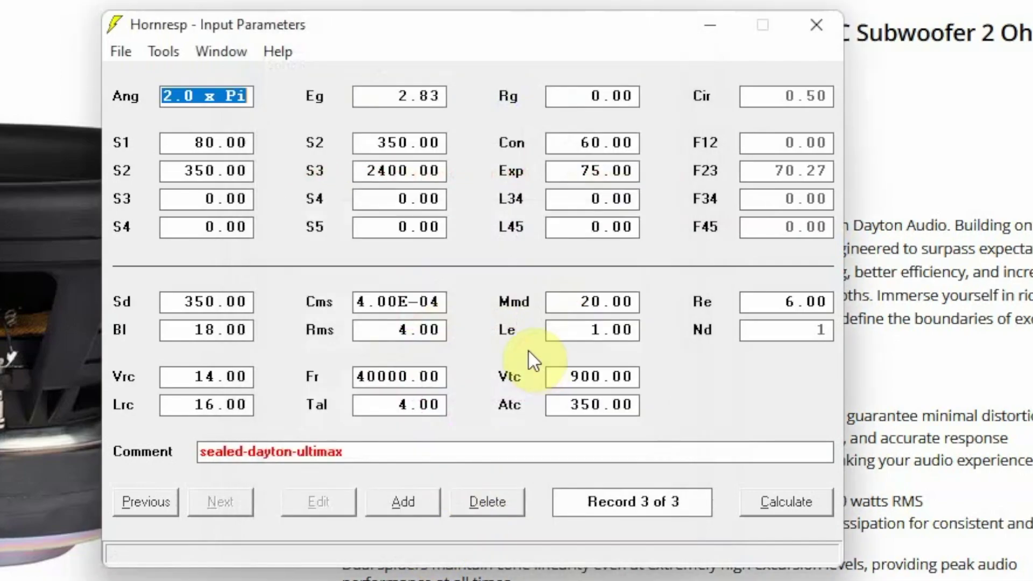
Step: Calculate Eg as 74.83 from 1400 W power into a 4-ohm load
double_click(413, 97)
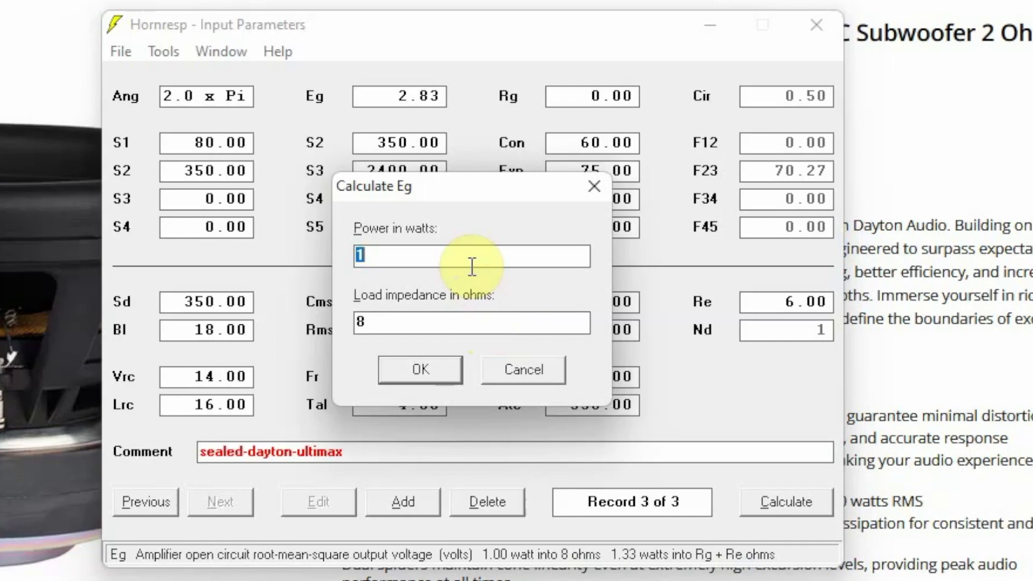
type("1400")
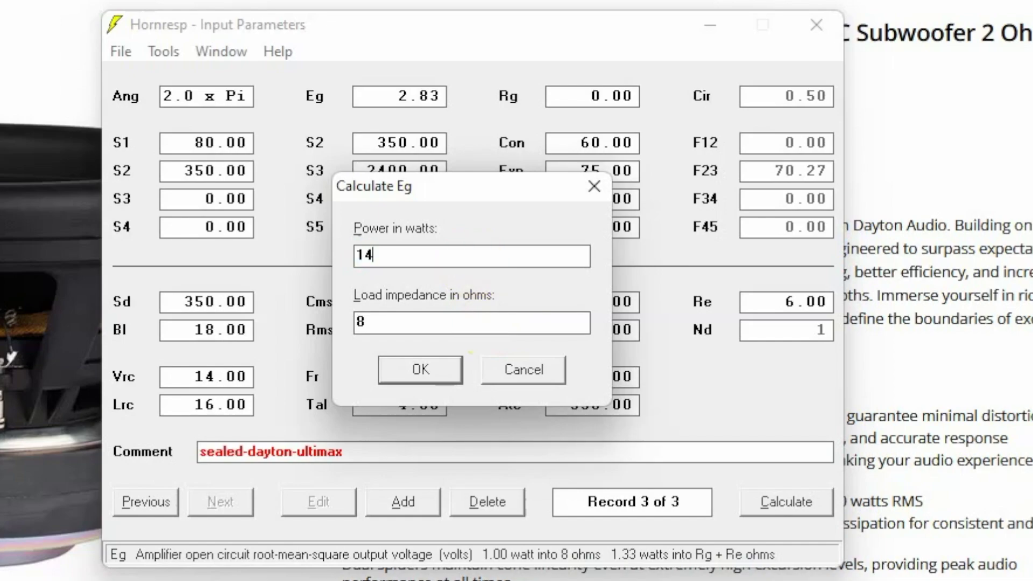
double_click(391, 326)
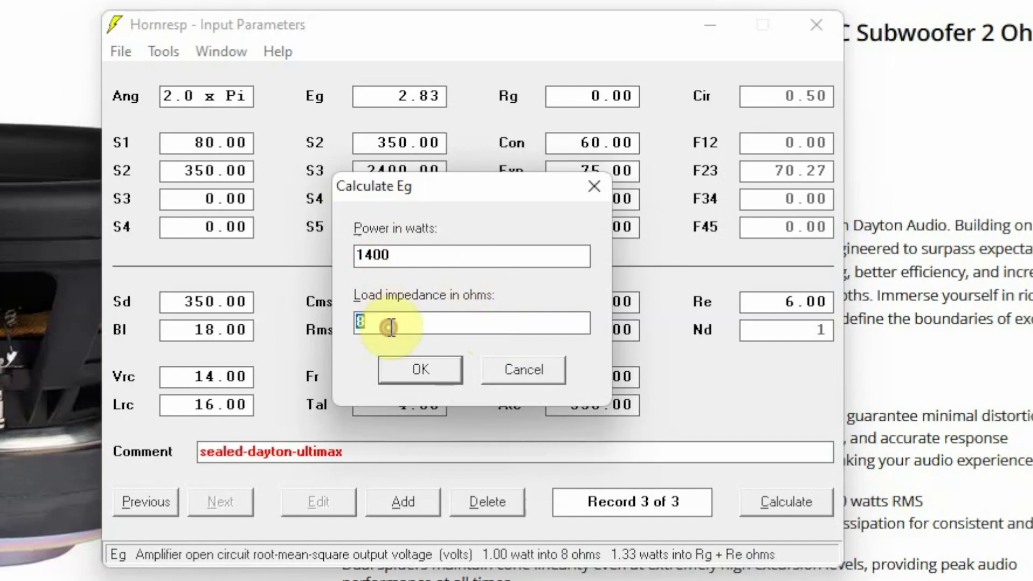
type("4")
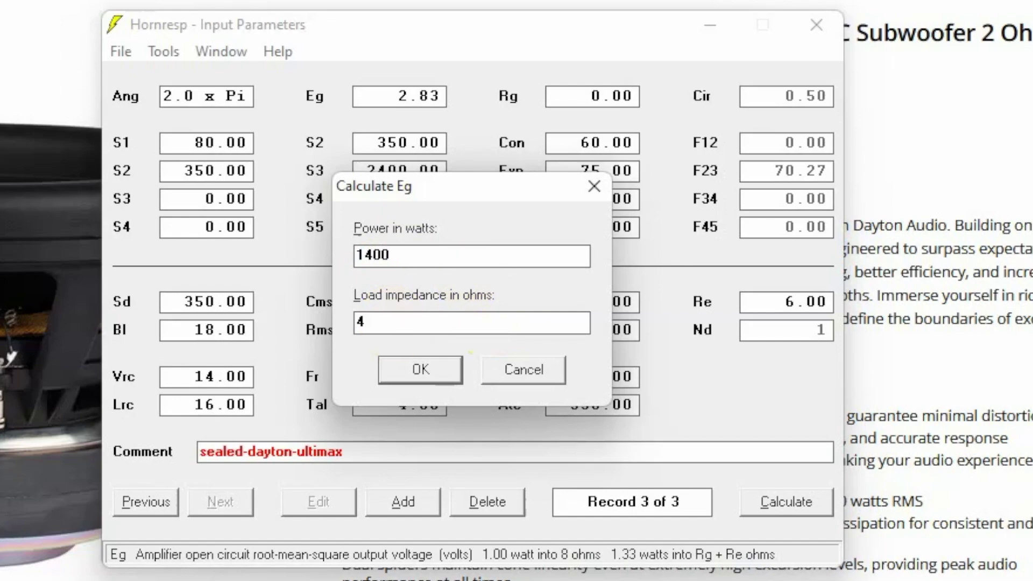
left_click(425, 368)
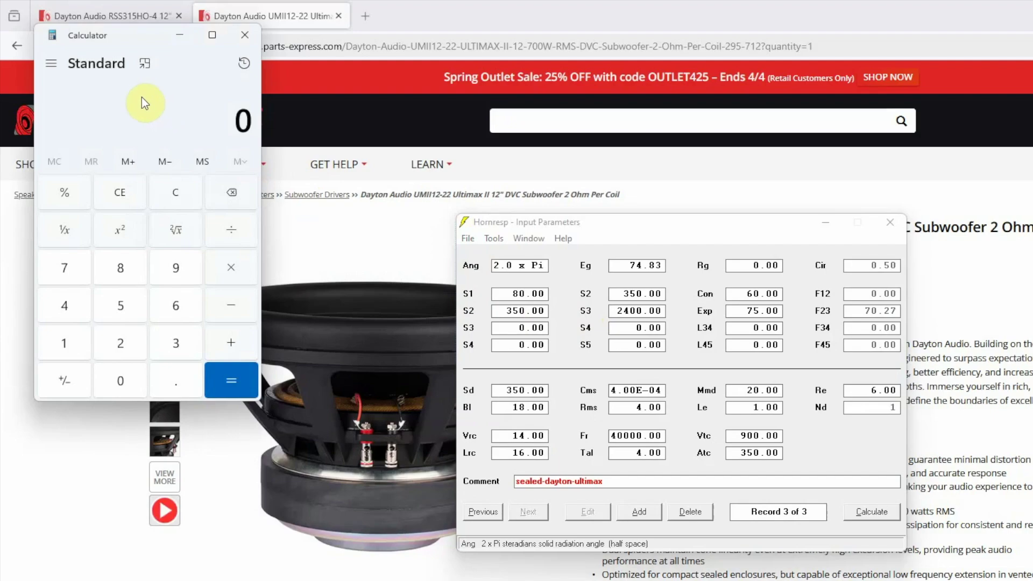
Step: Verify Eg in Calculator: the square root of 1400 × 4 gives 74.83
left_click(56, 342)
left_click(65, 306)
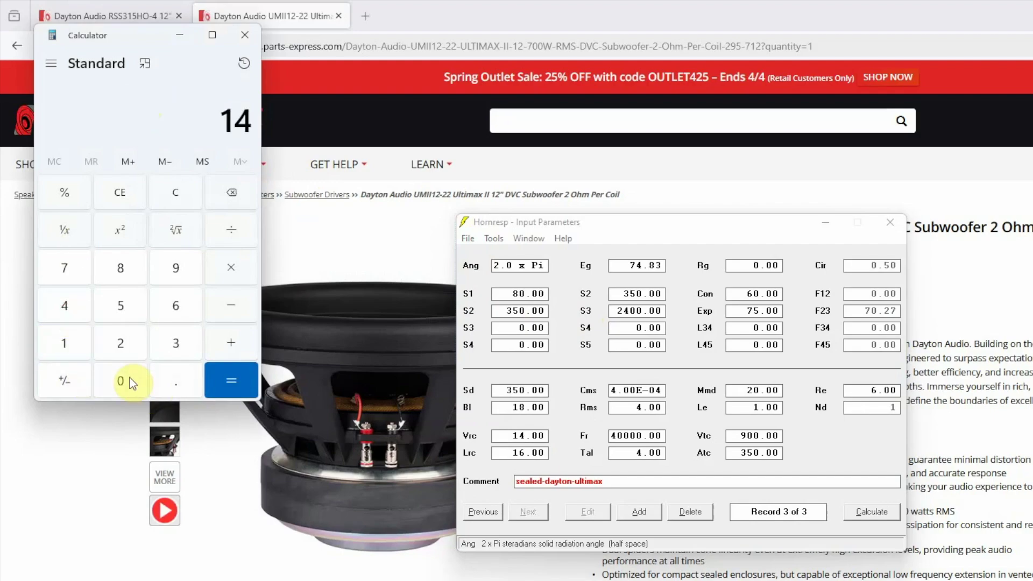
left_click(128, 380)
left_click(129, 379)
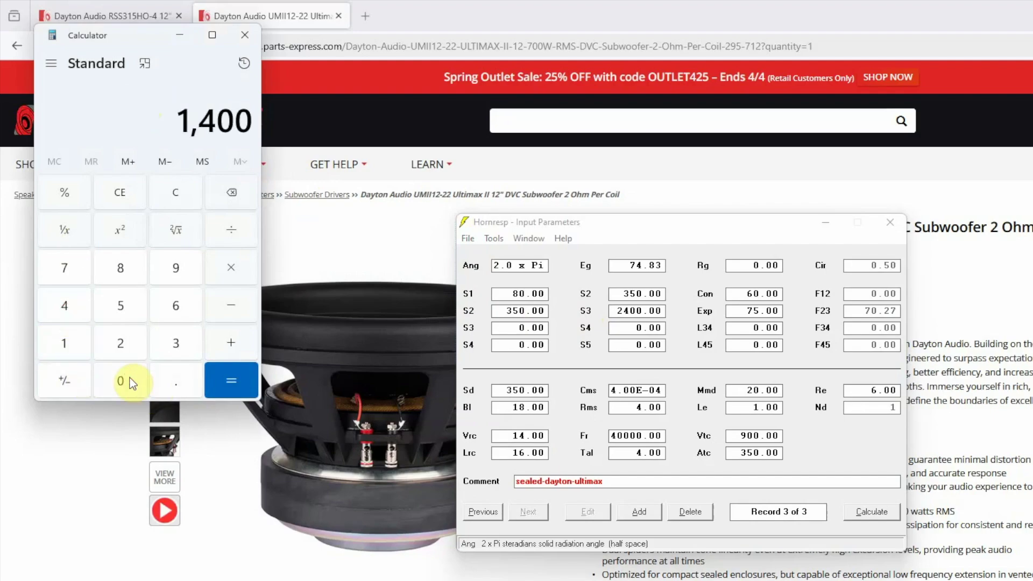
left_click(227, 268)
left_click(75, 307)
left_click(224, 379)
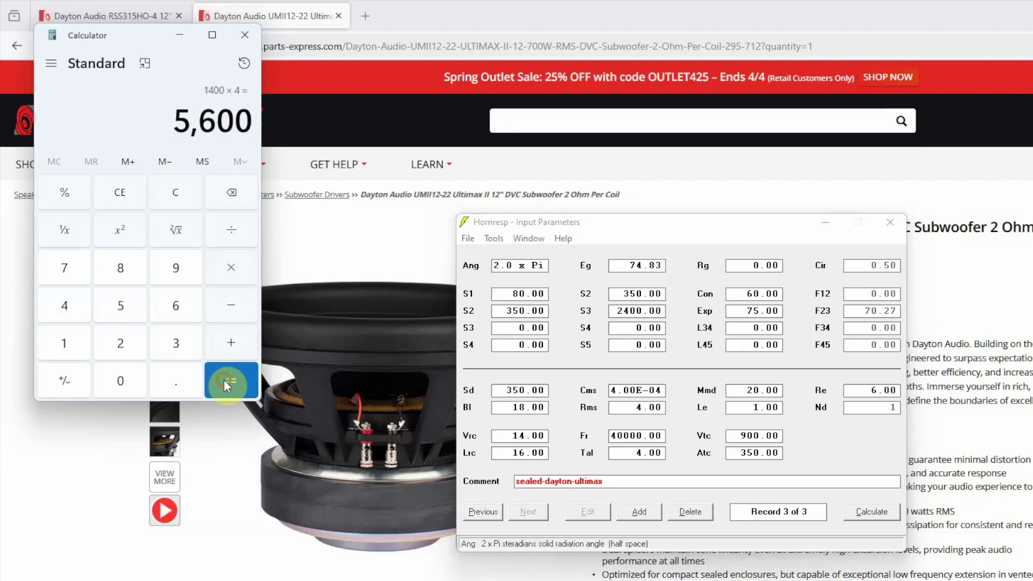
left_click(175, 239)
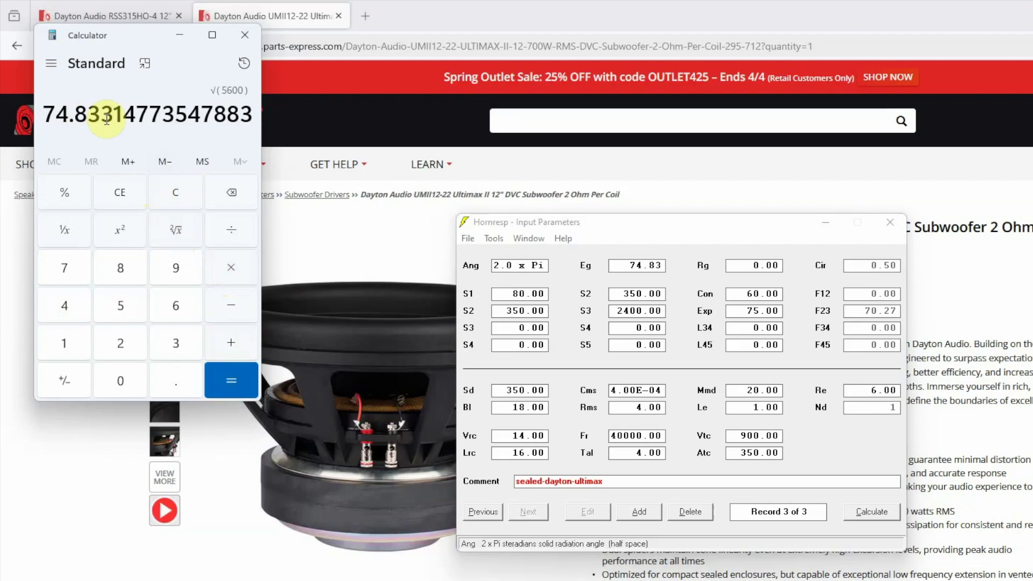
left_click(634, 267)
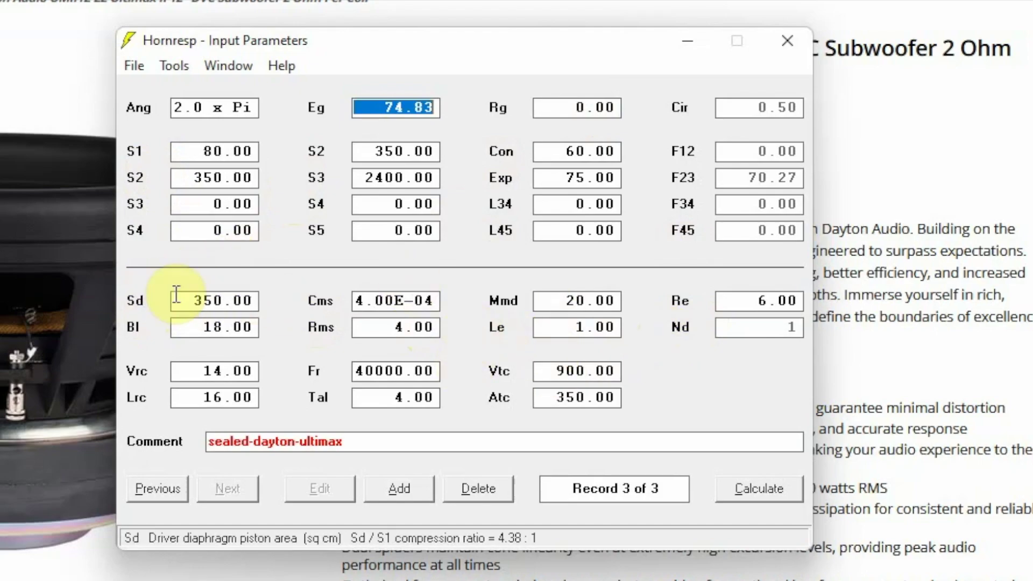
Step: Open Driver Parameters and bring the UMII12-22 Thiele-Small specs into view on the web page
double_click(215, 300)
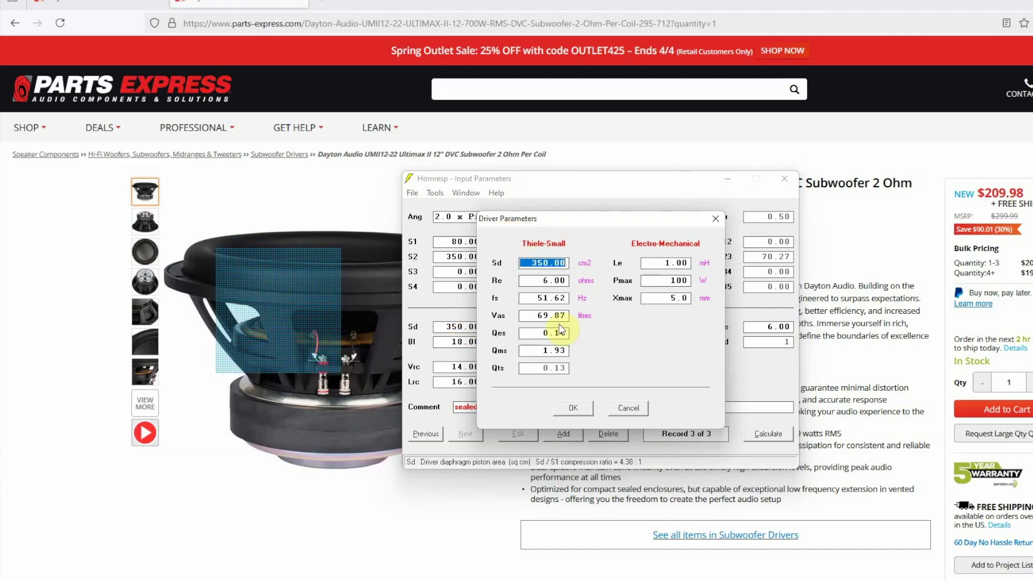
scroll(185, 244, "down", 10)
scroll(188, 277, "down", 10)
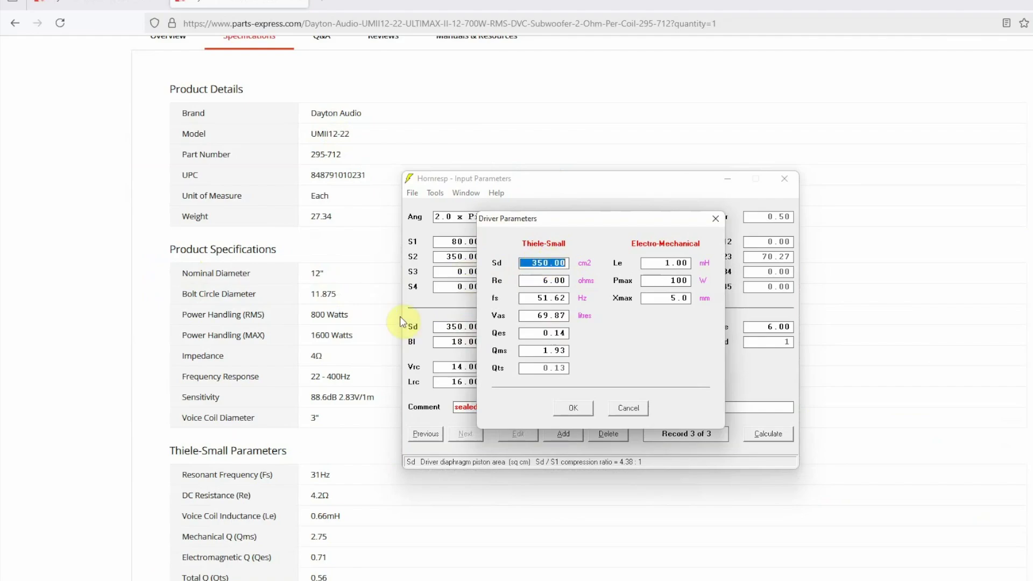
scroll(315, 303, "down", 10)
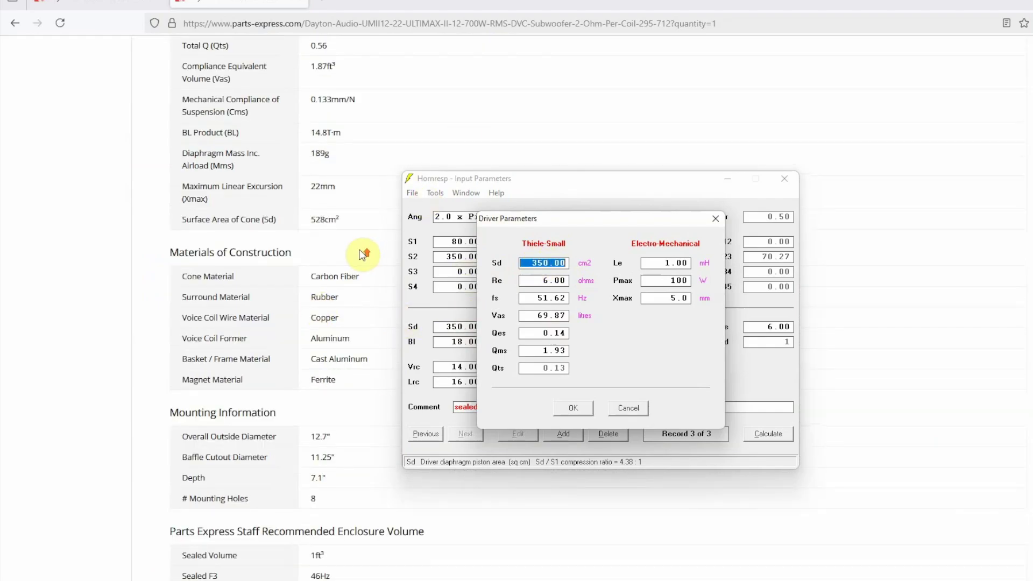
scroll(361, 255, "up", 10)
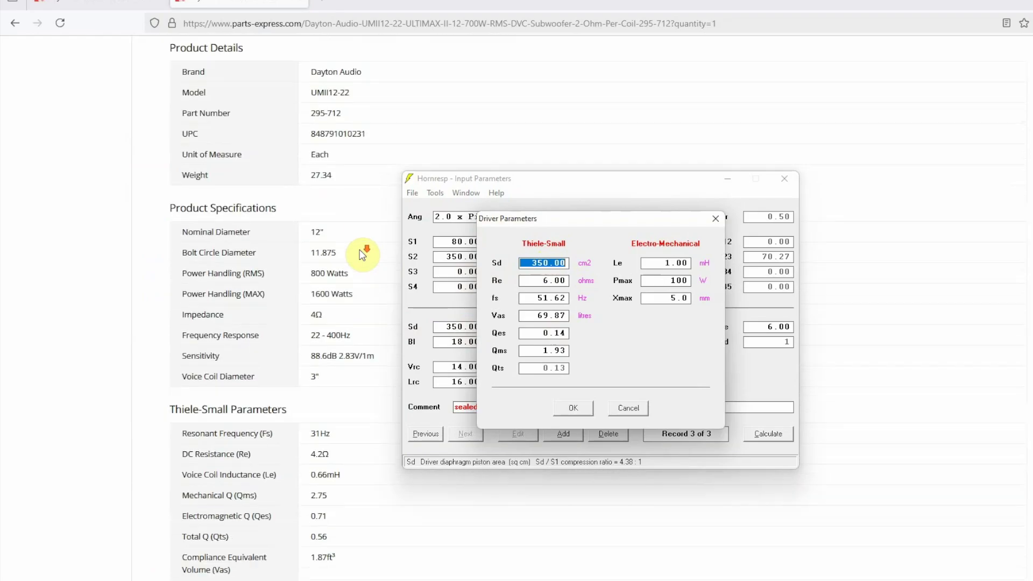
scroll(363, 254, "down", 10)
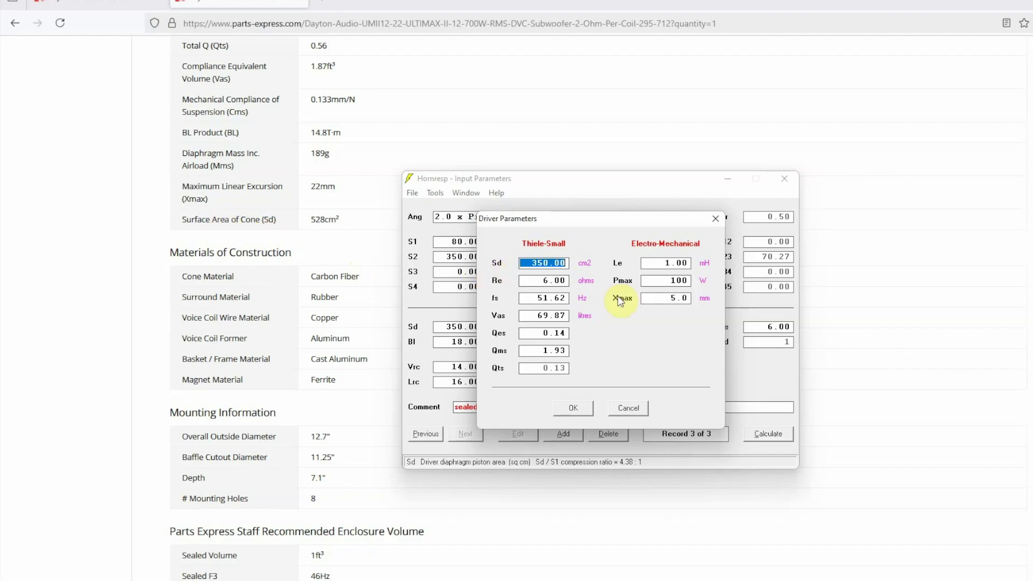
Step: Enter Sd 528 cm2, Re 4.2 ohms and fs 31 Hz
double_click(547, 264)
type("528")
left_click(540, 280)
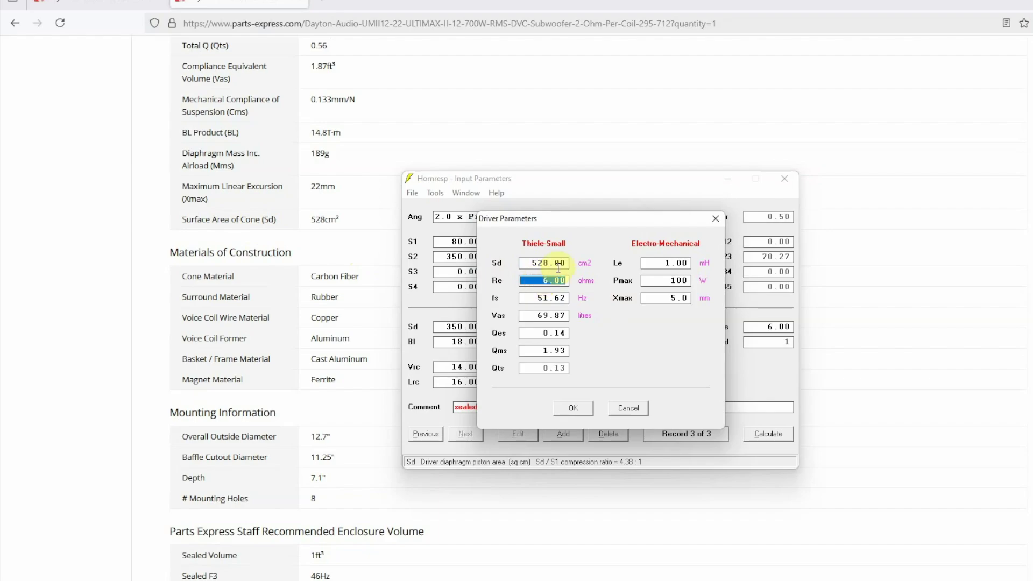
scroll(257, 246, "up", 10)
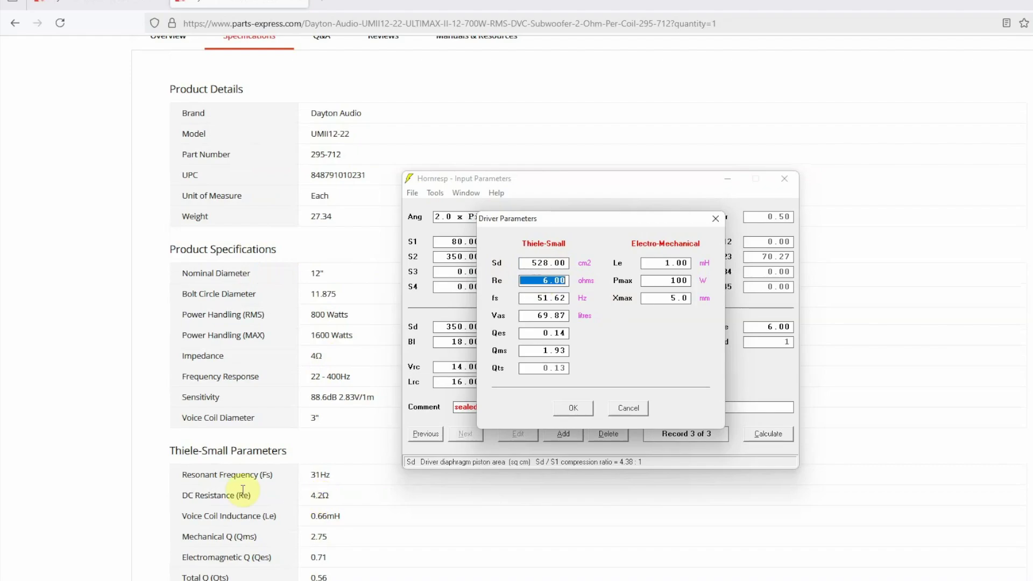
type("4.2")
left_click(540, 300)
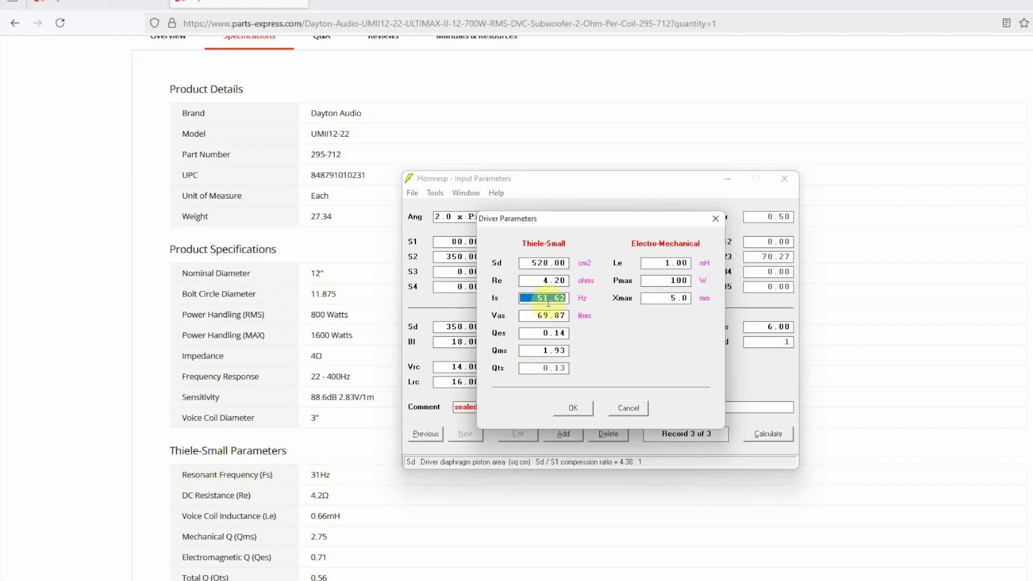
type("31")
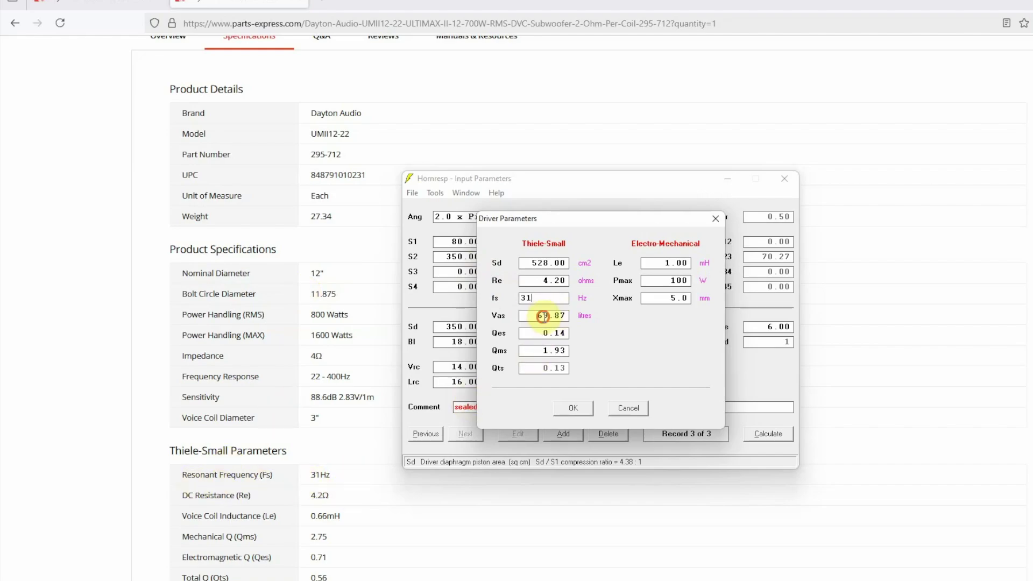
left_click(542, 316)
scroll(288, 343, "down", 9)
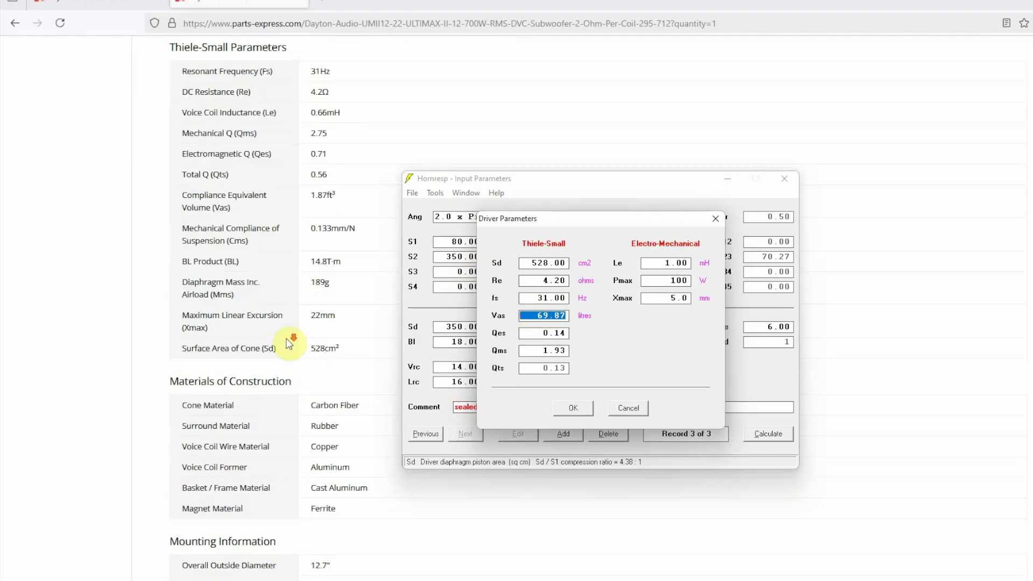
Step: Convert the 1.87 cubic foot Vas to 52.9525 litres, then return to Hornresp
scroll(289, 342, "up", 8)
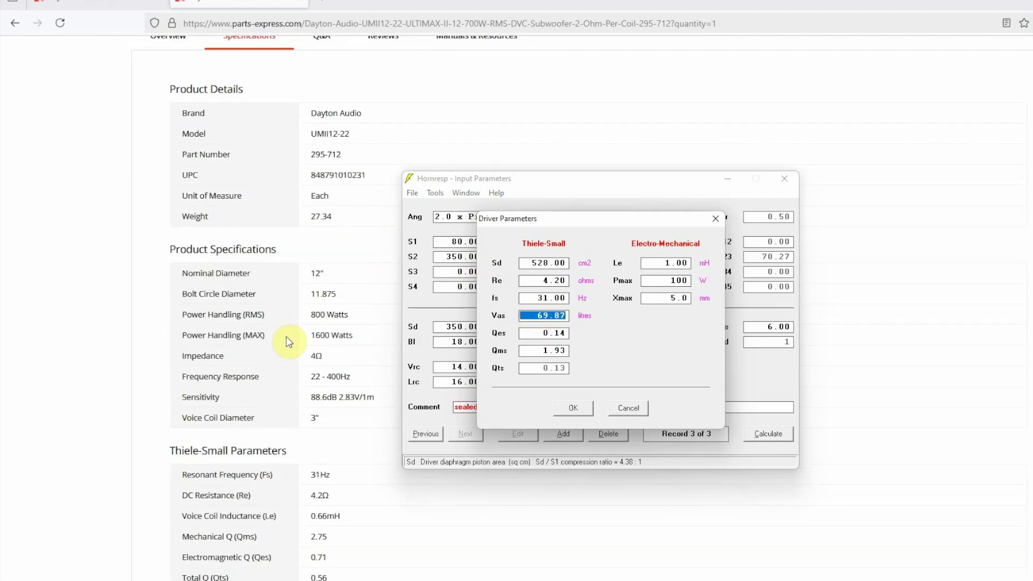
scroll(289, 342, "down", 9)
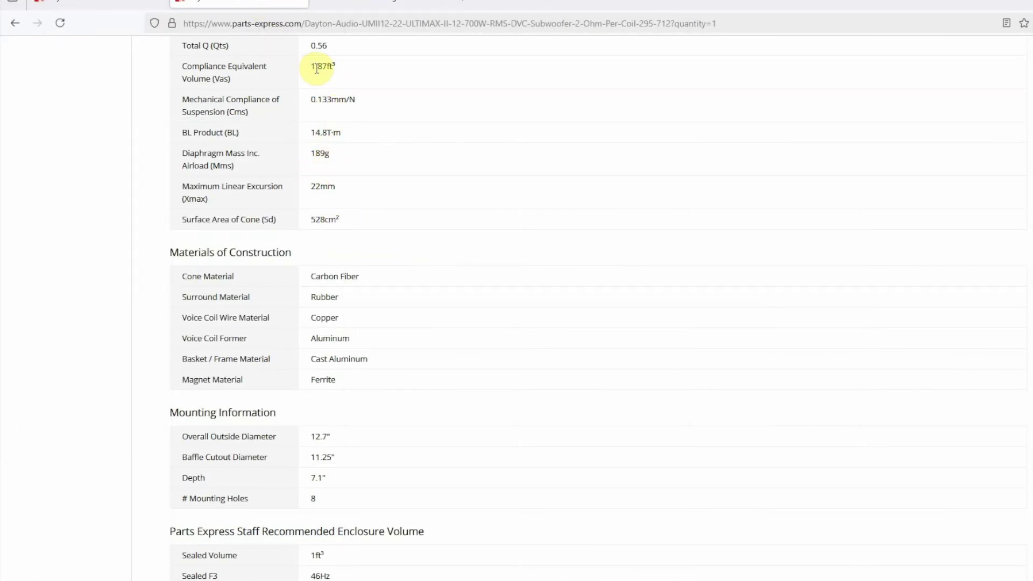
left_click(363, 6)
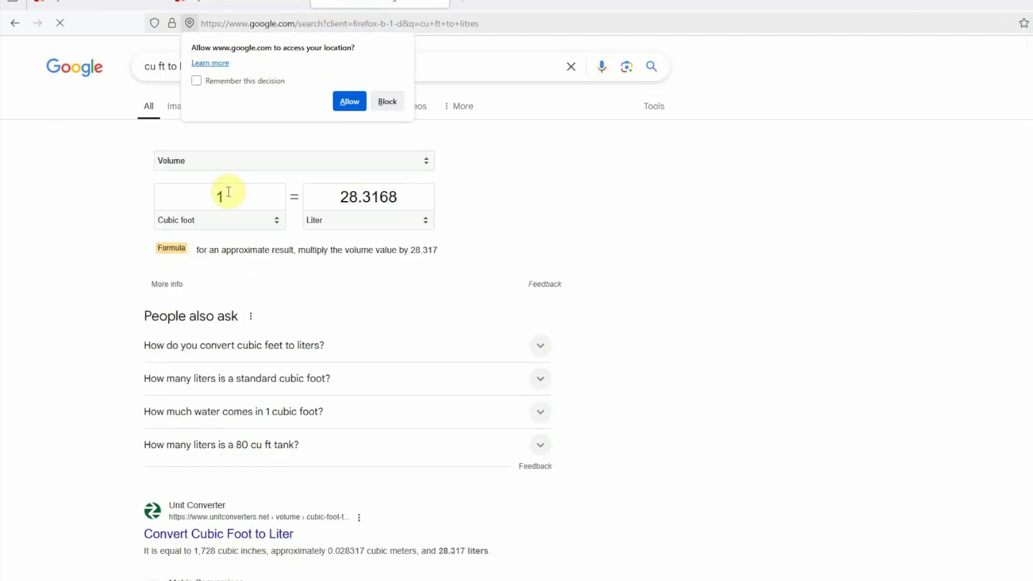
double_click(229, 192)
type("1.87")
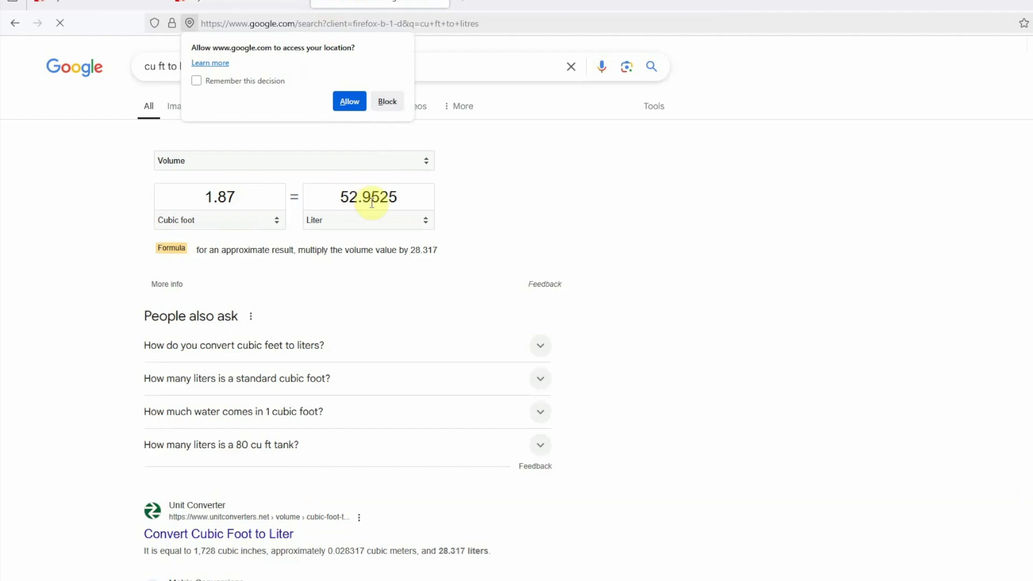
left_click(237, 4)
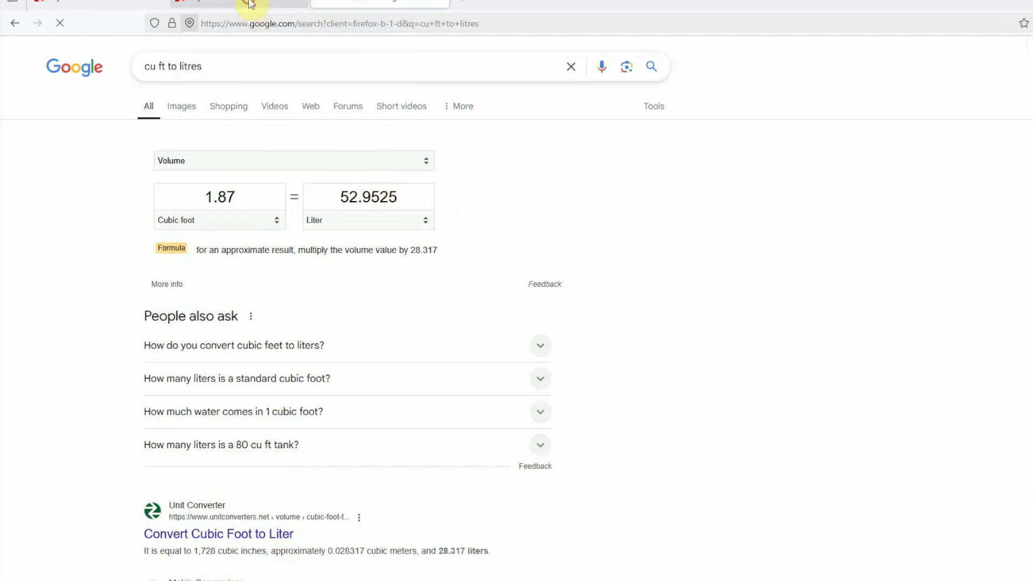
left_click(753, 560)
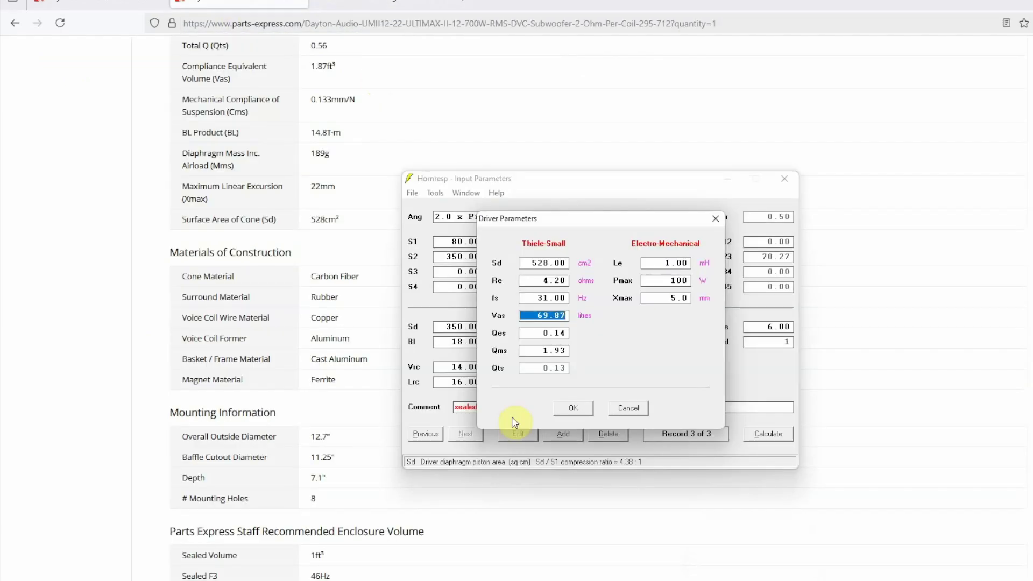
Step: Enter Vas 52.95 litres, Qes 0.71 and Qms 2.75, giving Qts 0.56
type("52.95")
left_click(542, 332)
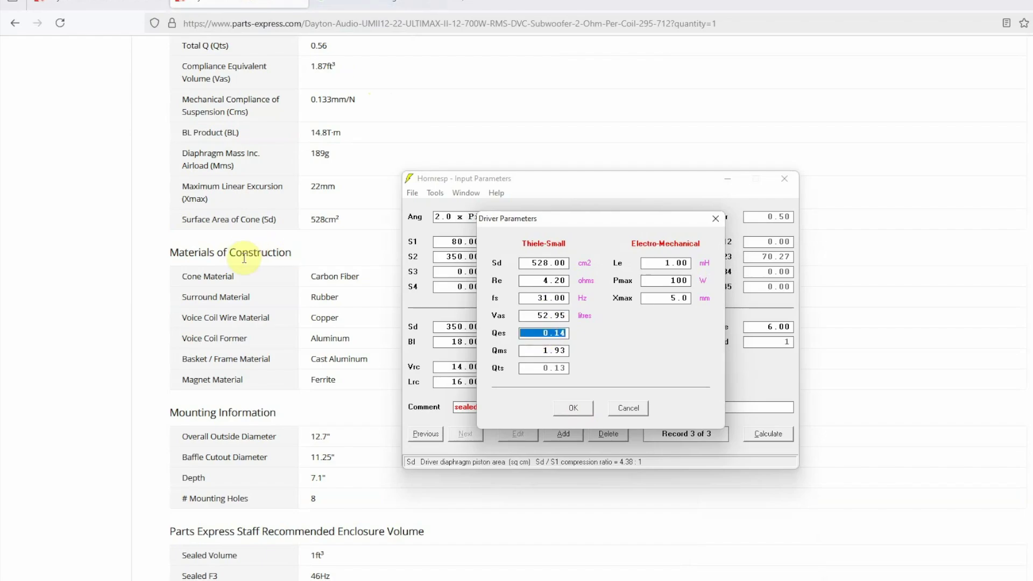
scroll(244, 258, "up", 10)
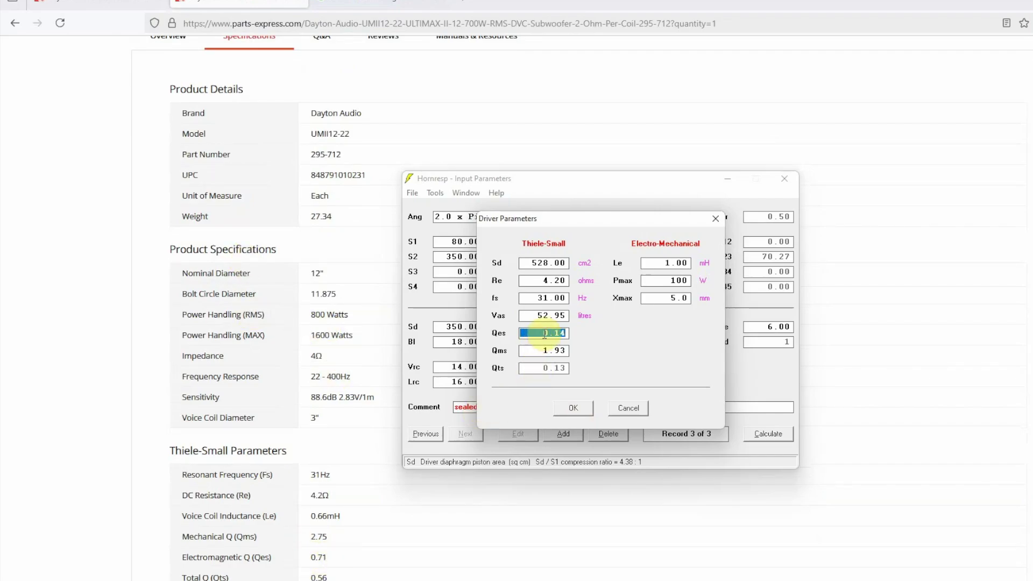
type(".71")
key("Tab")
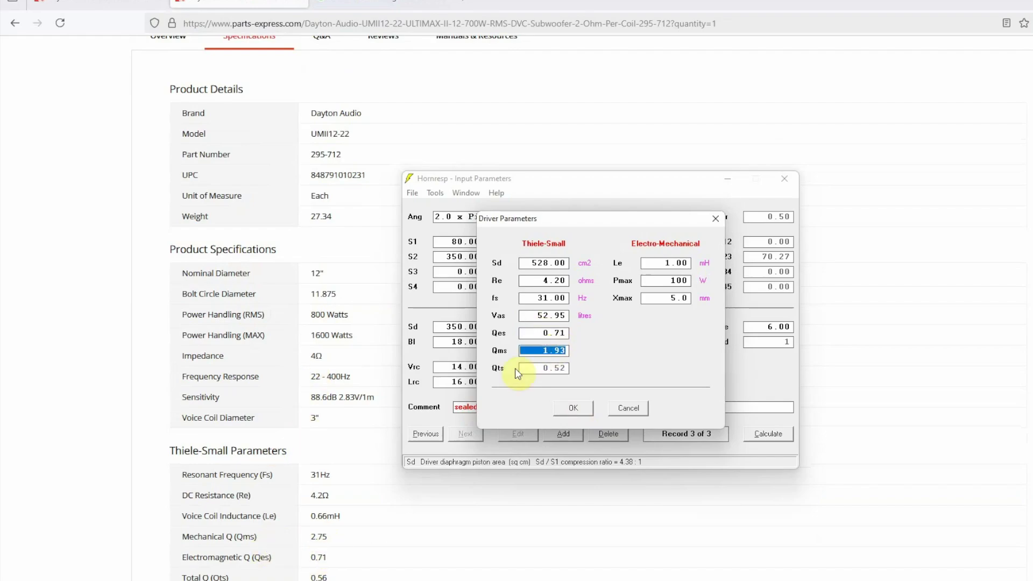
type("2.75")
left_click(563, 332)
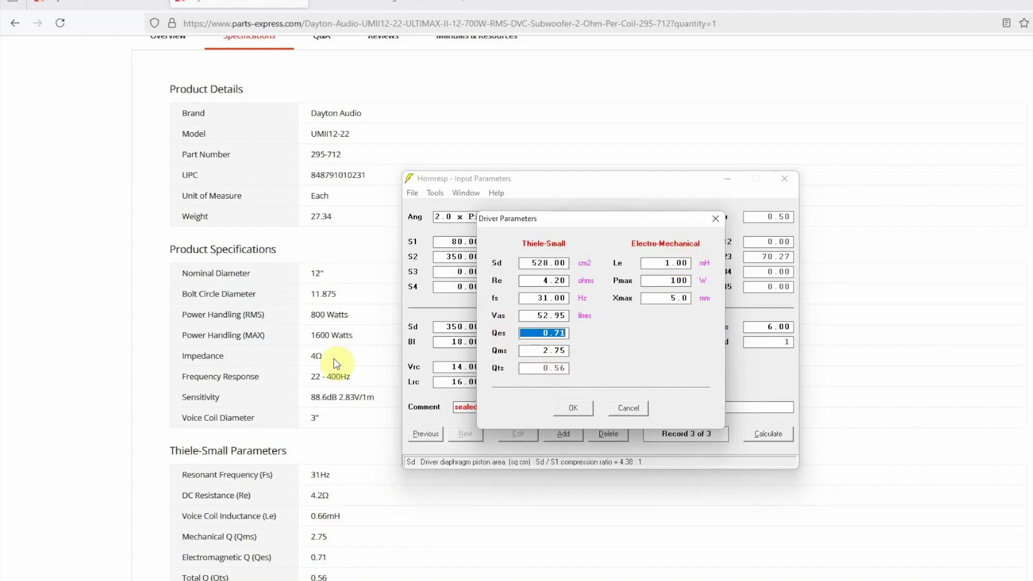
scroll(337, 364, "down", 10)
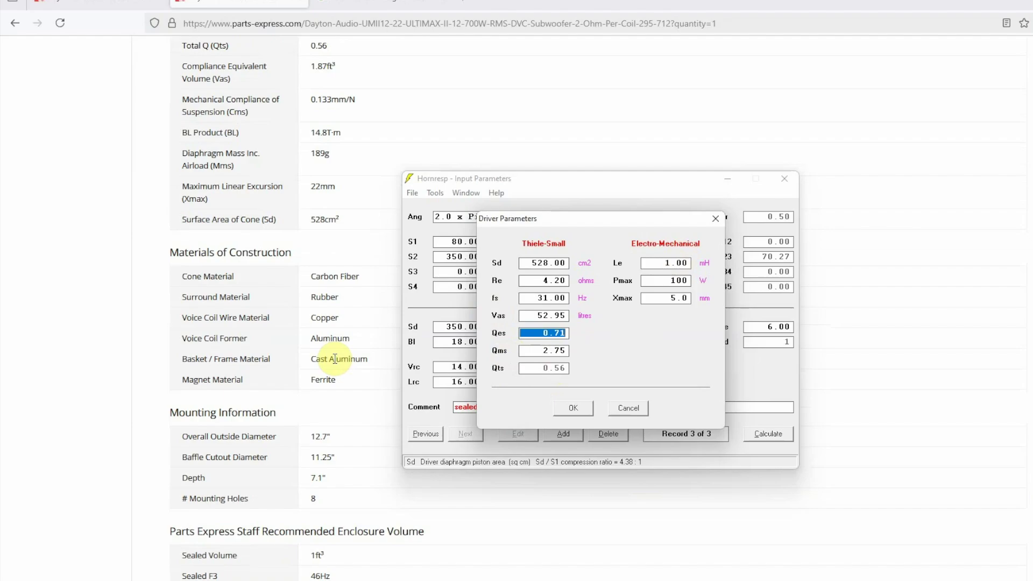
scroll(335, 359, "up", 10)
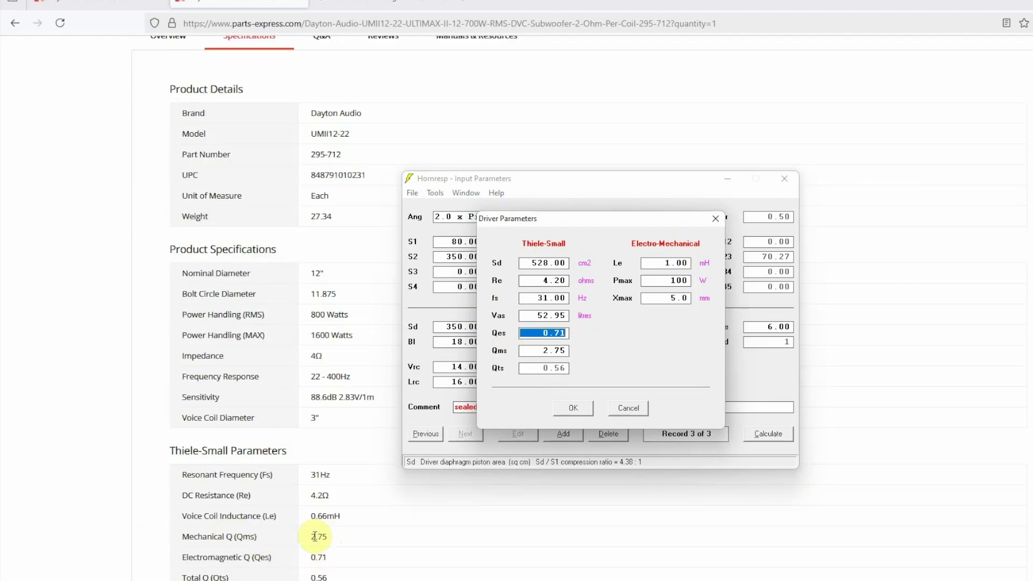
Step: Replace Le with 0.66 mH, Pmax with 800 W and Xmax with 22 mm
left_click(656, 263)
left_click(672, 261)
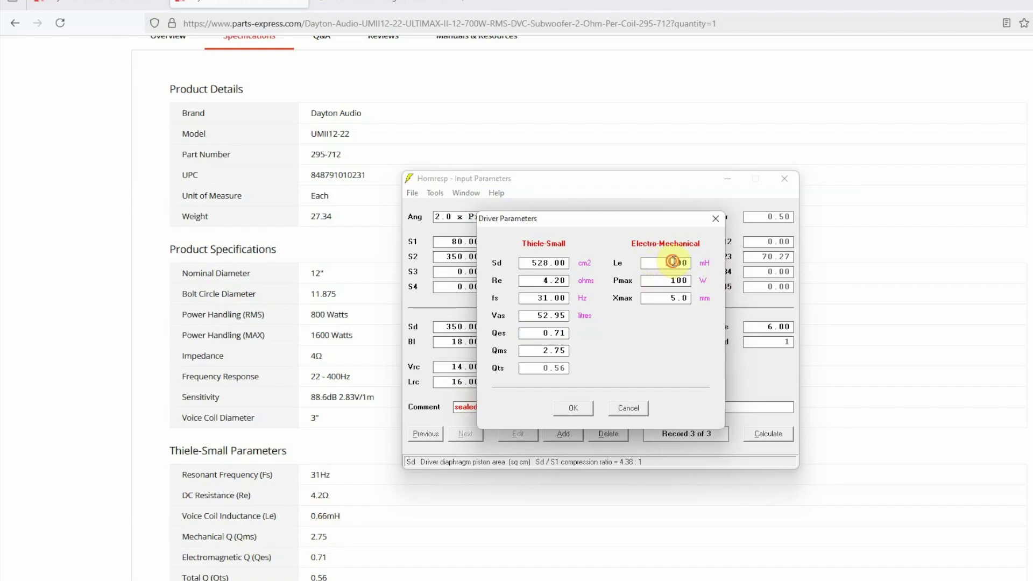
double_click(672, 261)
key("BackSpace")
type(".66")
left_click(672, 278)
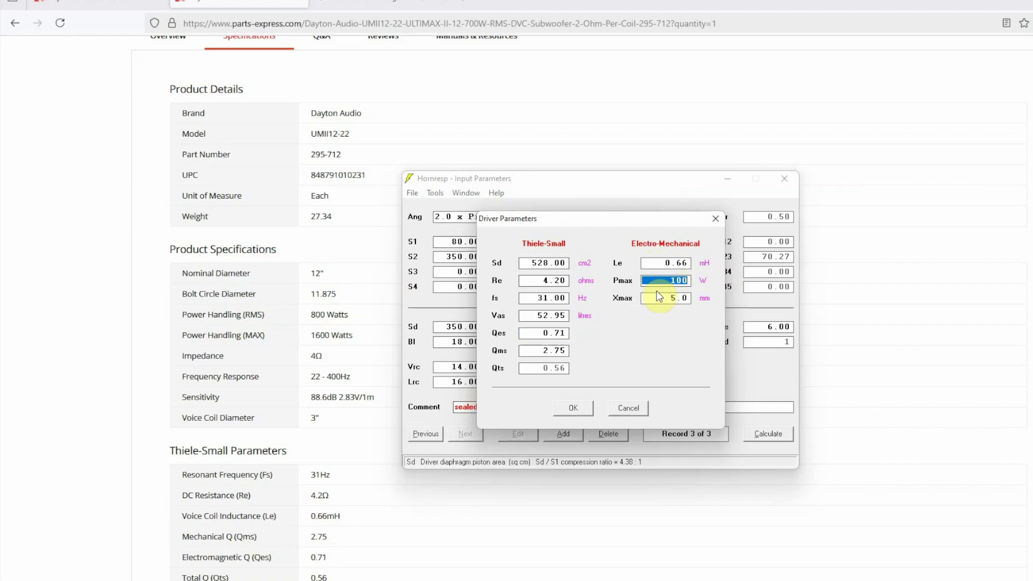
type("800")
left_click(664, 297)
scroll(306, 296, "down", 10)
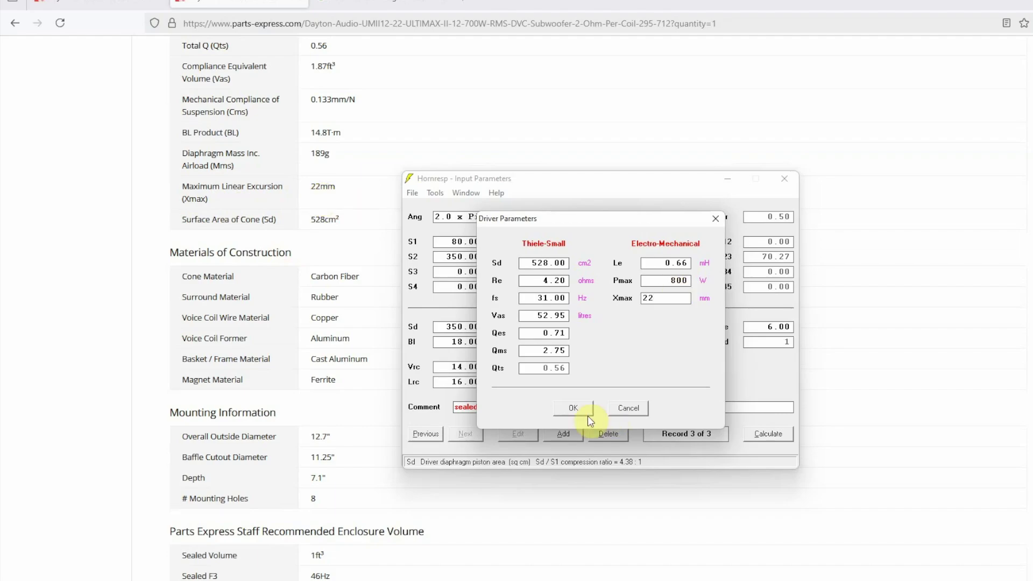
Step: Apply the driver values to record 3 (Bl 15.11, Cms 1.33E-04, Rms 14.04, Mmd 191.19), keeping Bl single-coil
left_click(574, 408)
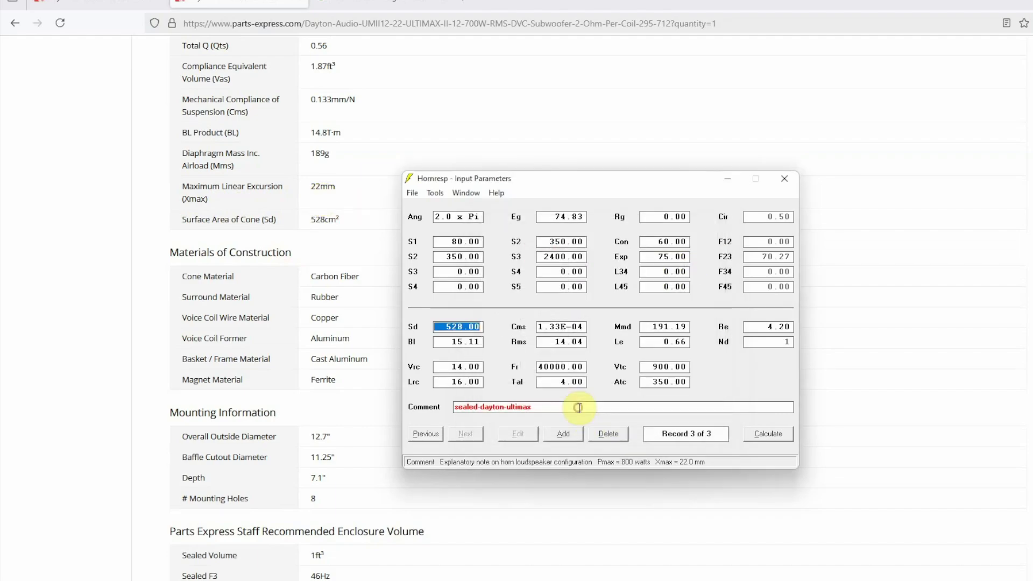
double_click(413, 345)
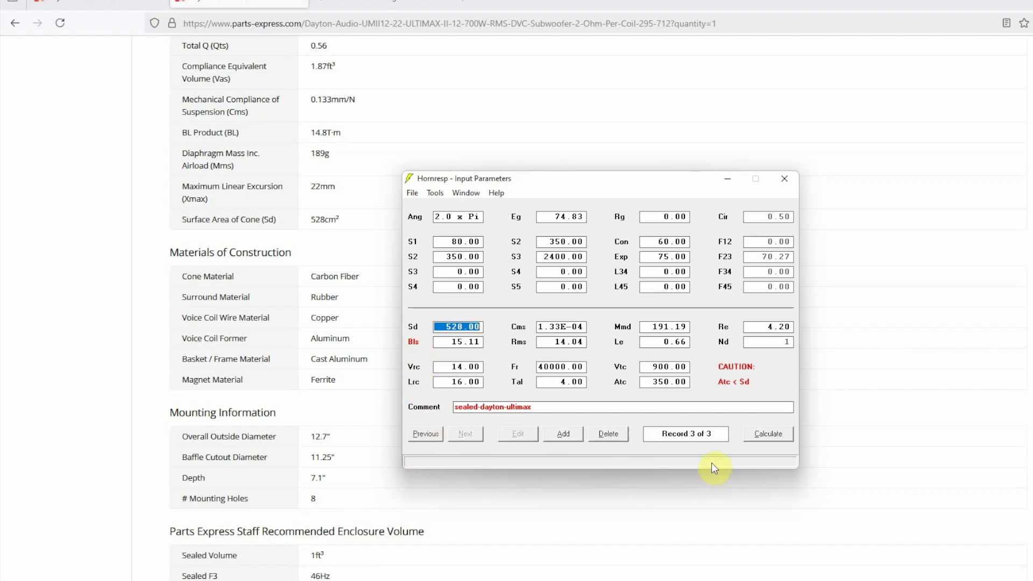
left_click(414, 343)
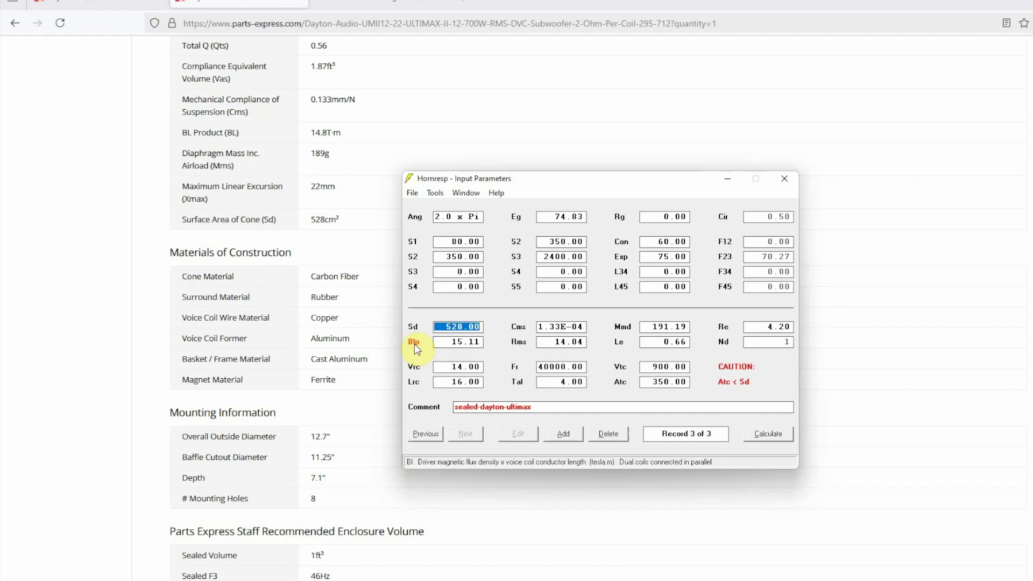
left_click(414, 344)
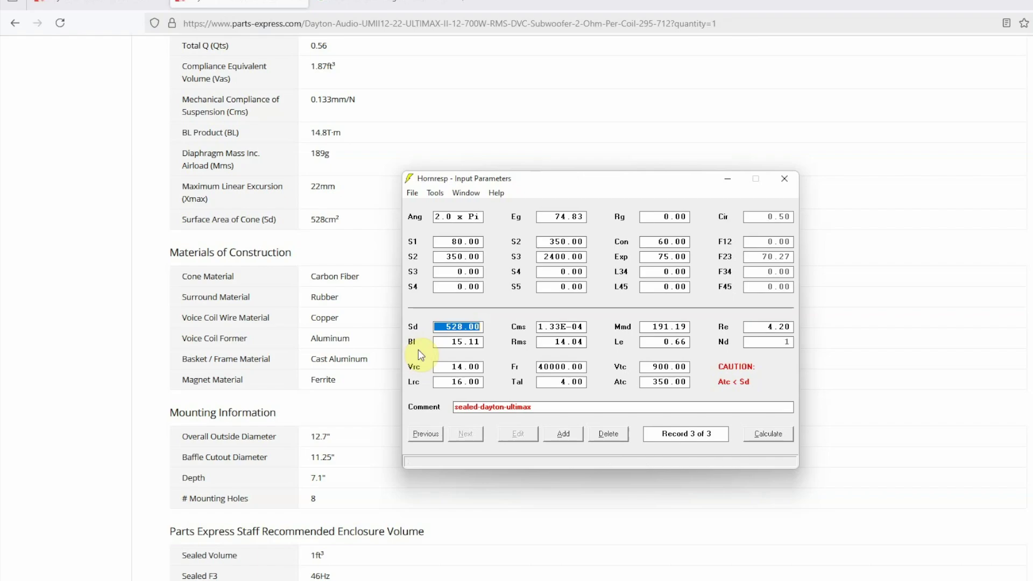
left_click(414, 193)
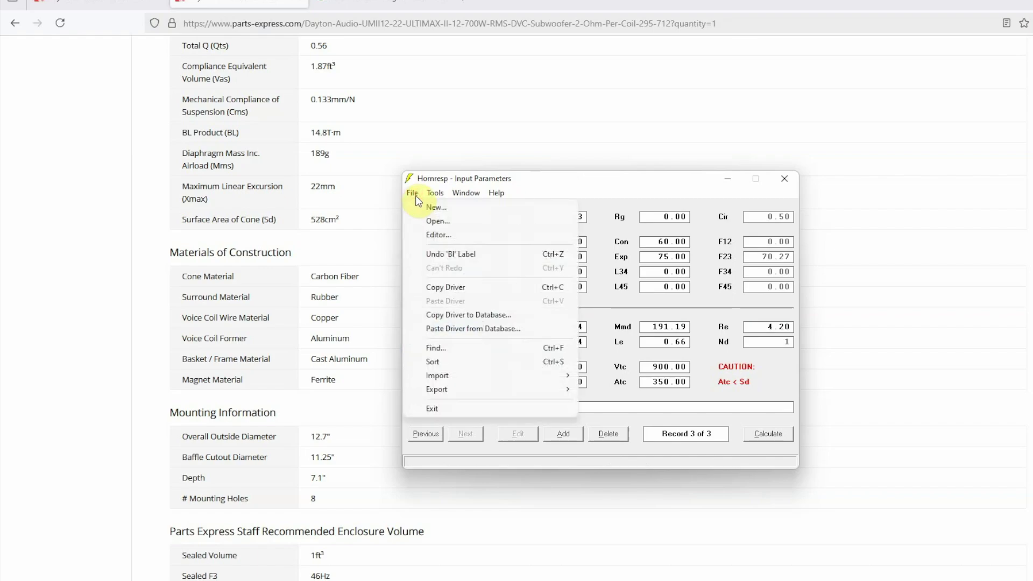
Step: Copy the current driver into the driver database under the name daton-ultimax-ii-12
left_click(488, 314)
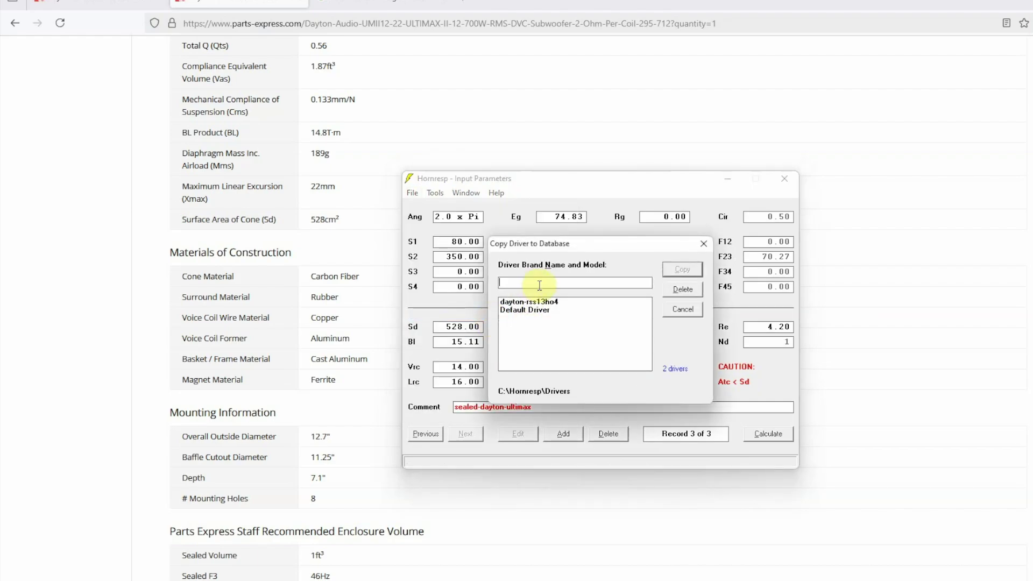
type("dat")
type("on-ult")
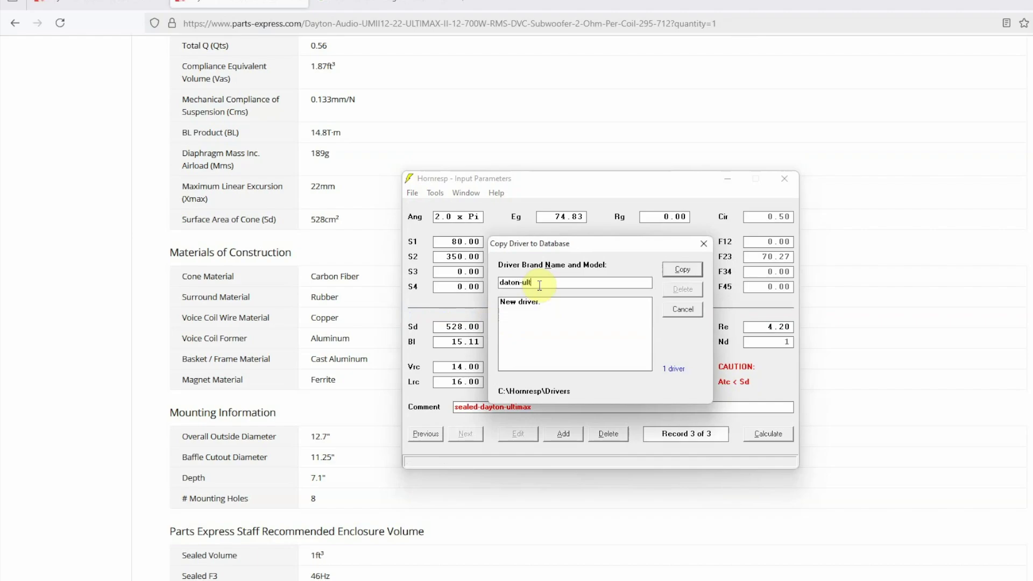
type("imax-ii-12")
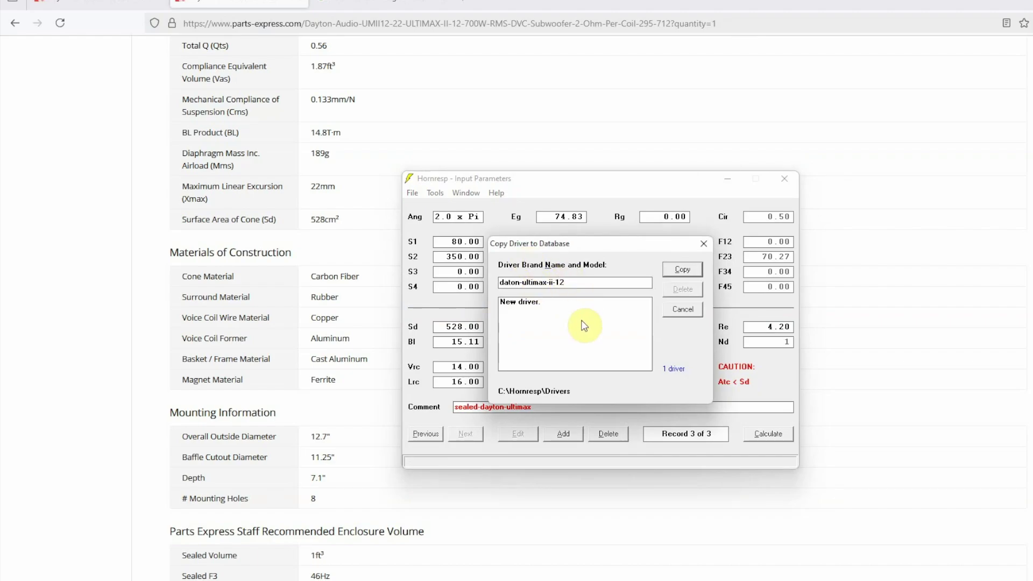
left_click(681, 270)
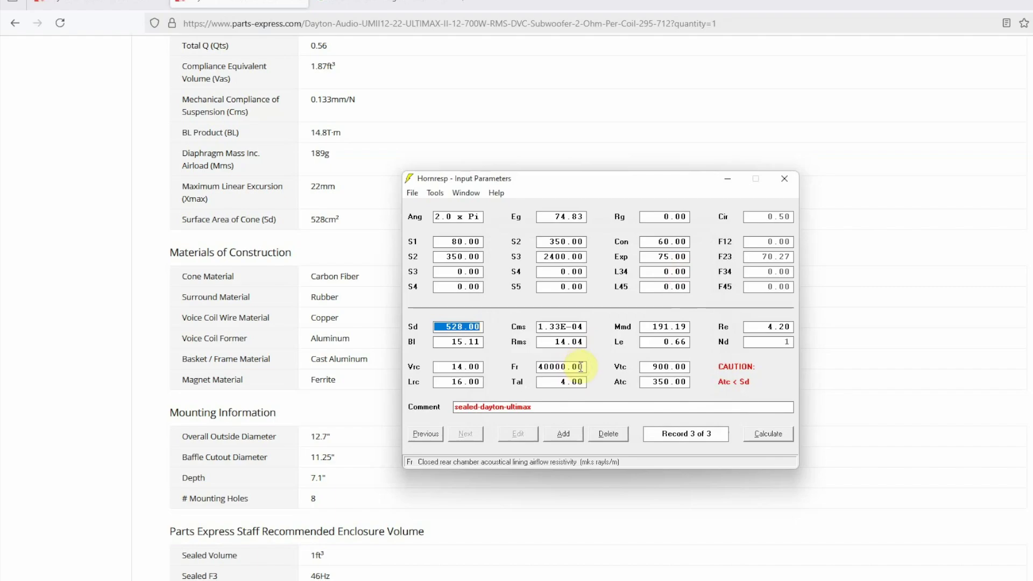
left_click(567, 433)
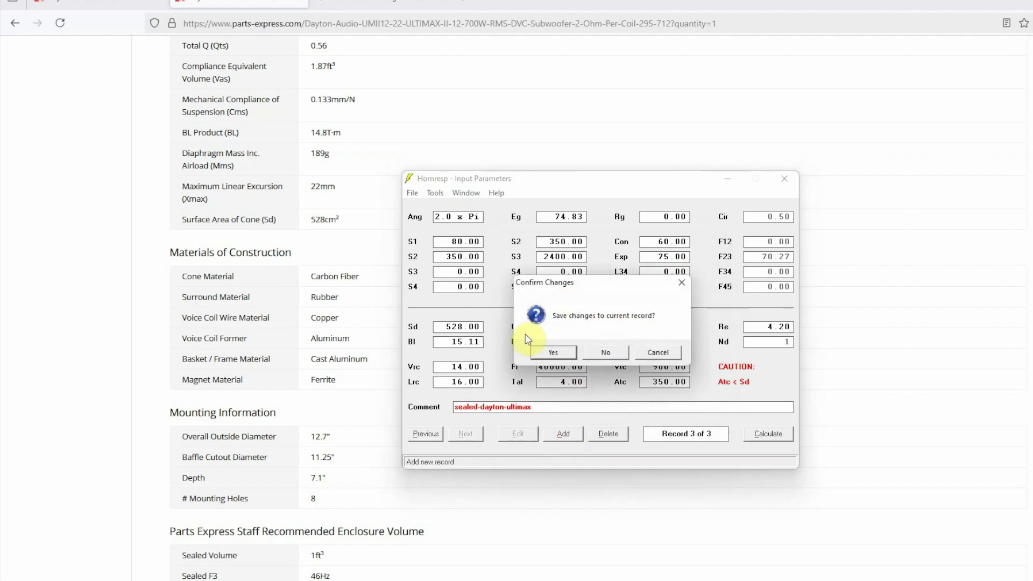
Step: Save record 3, then paste the dayton-rss13ho4 database driver into new record 4
left_click(553, 353)
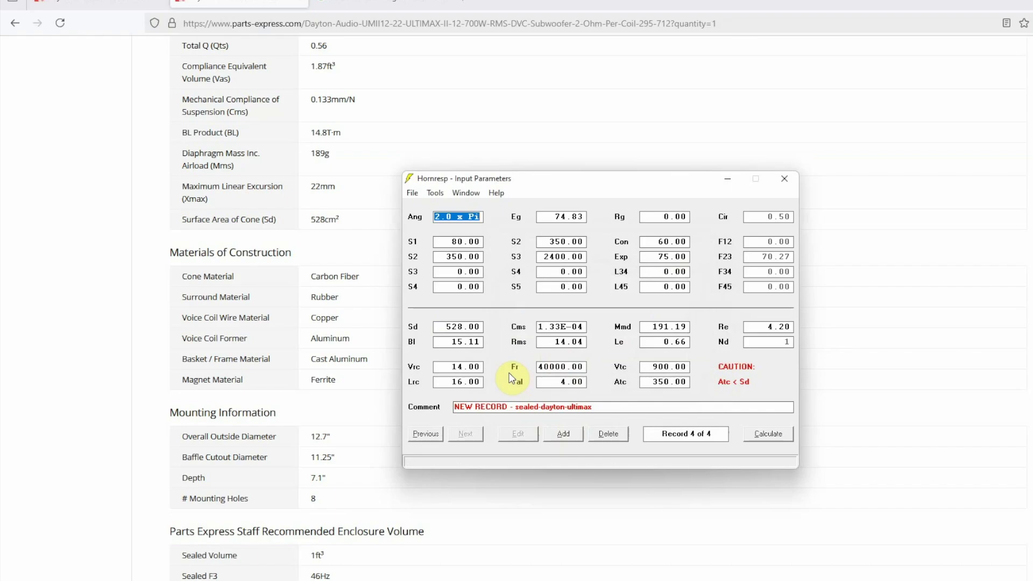
left_click(412, 194)
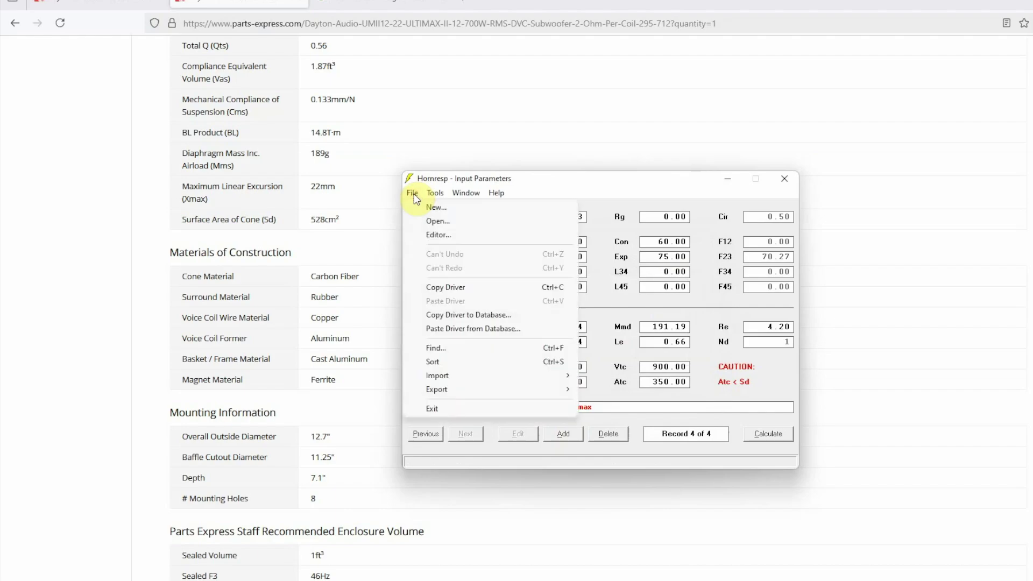
left_click(467, 329)
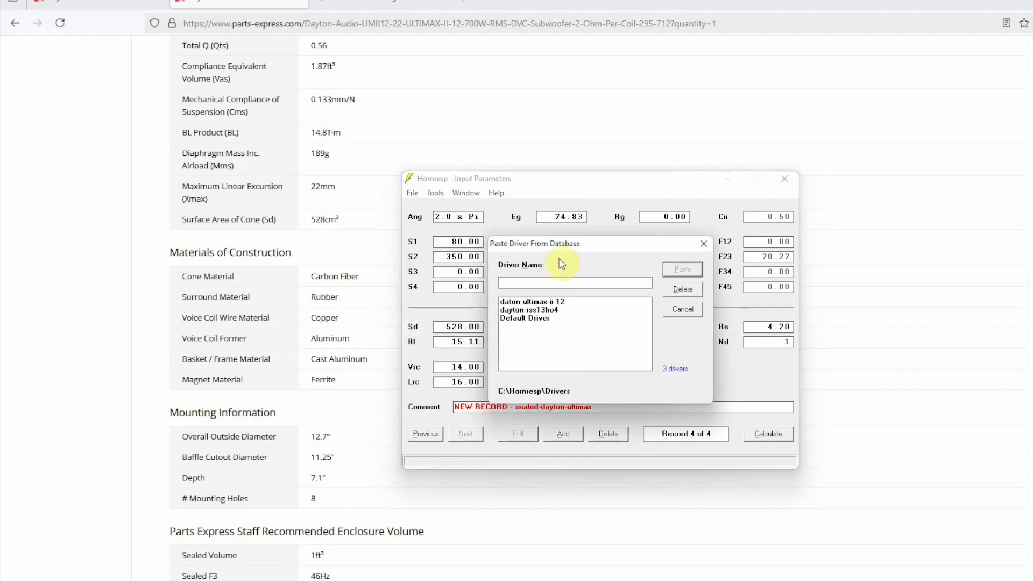
left_click_drag(569, 245, 798, 264)
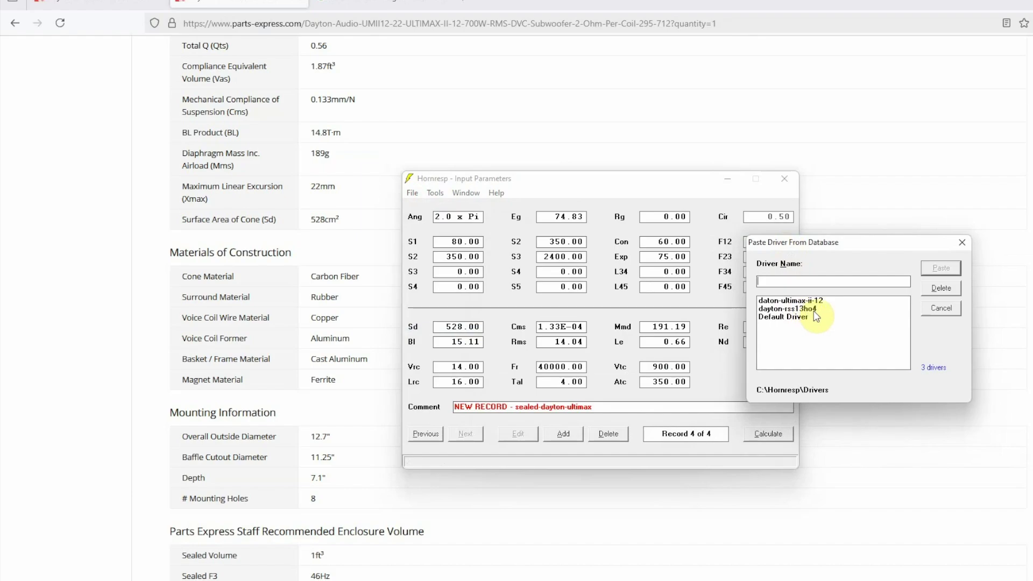
left_click(813, 311)
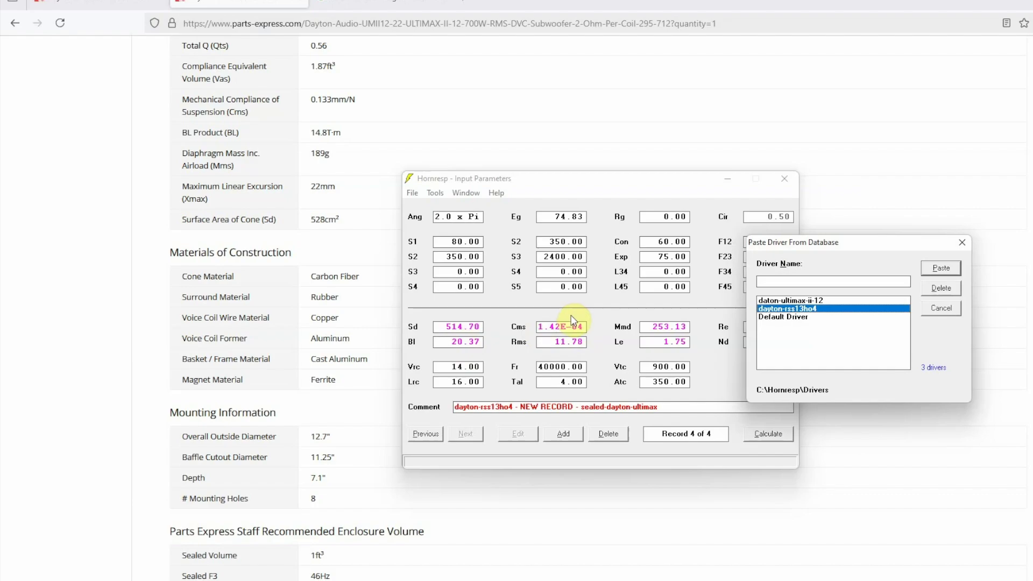
left_click(939, 275)
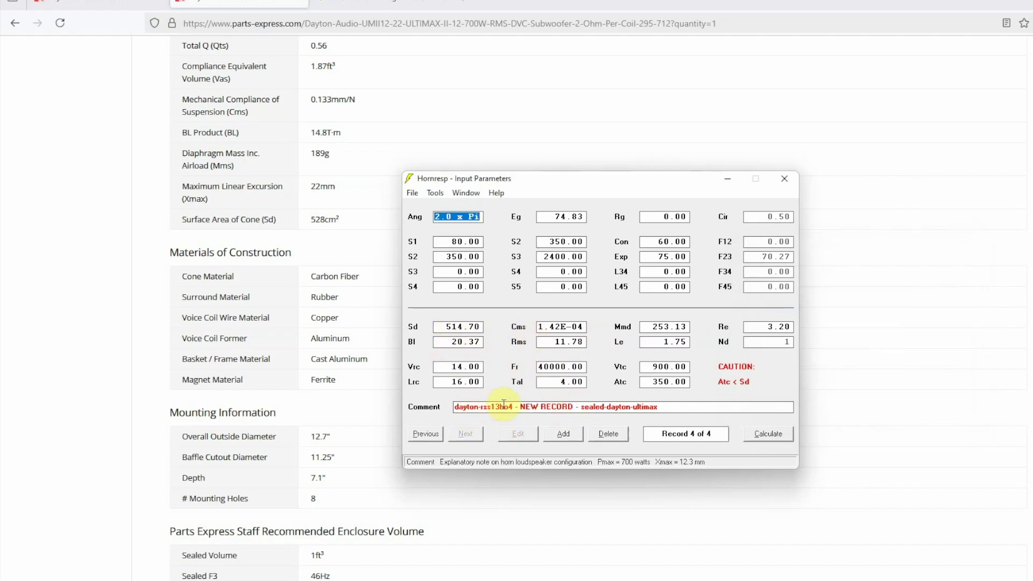
left_click_drag(504, 403, 683, 408)
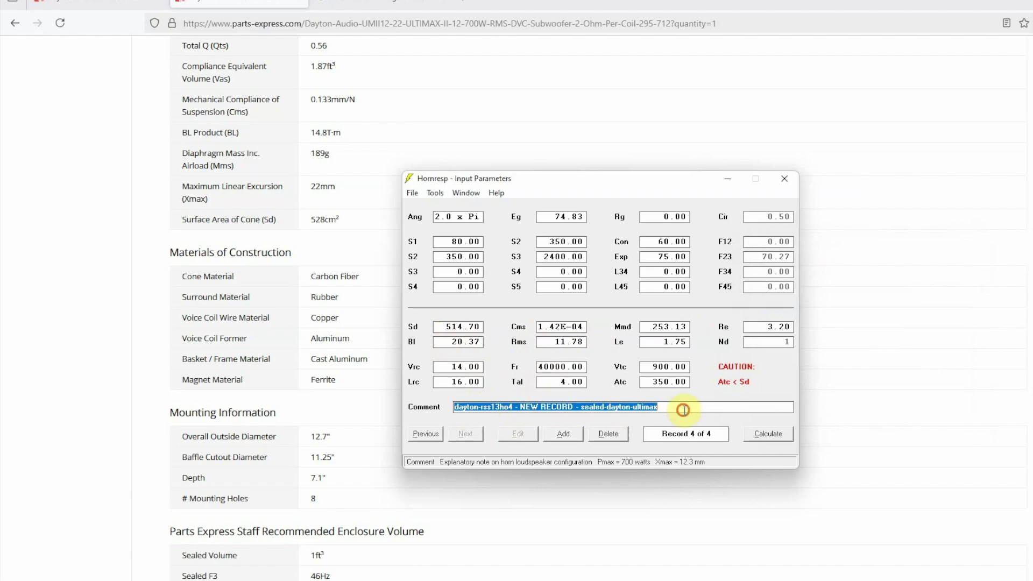
left_click(683, 409)
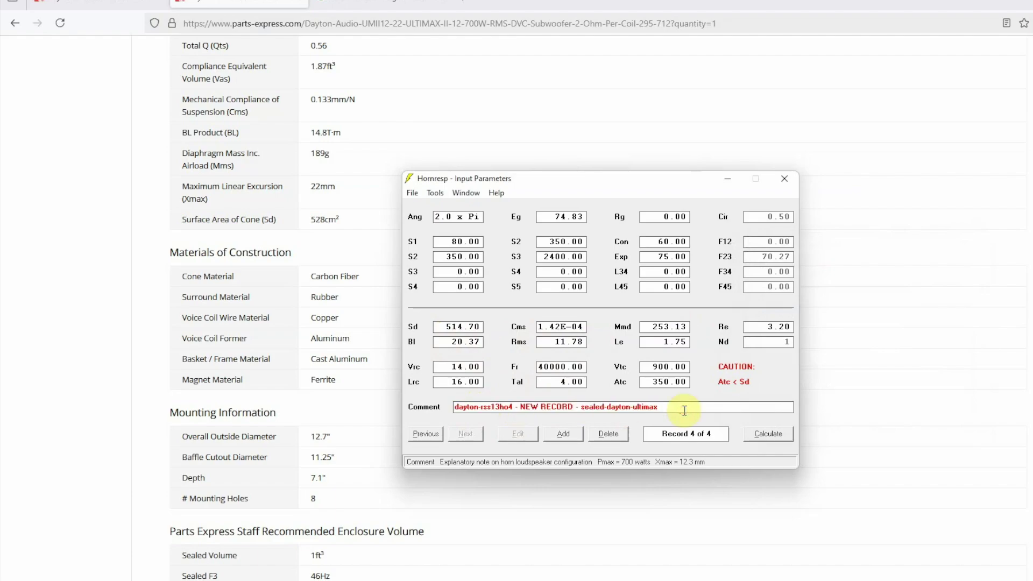